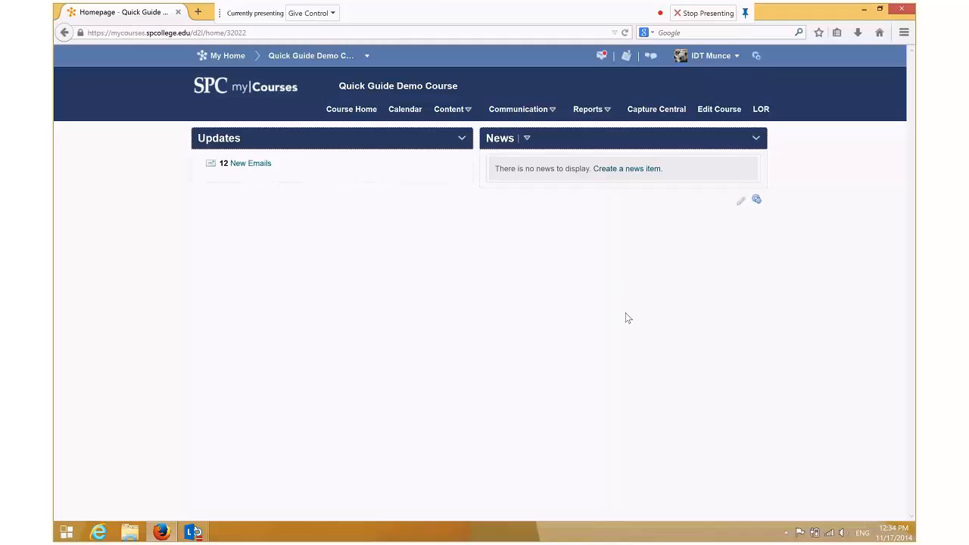
# Step: Create a new group category in the course's Groups tool and name it "Group Project 1 - no dropbox or discussion"
pyautogui.click(552, 112)
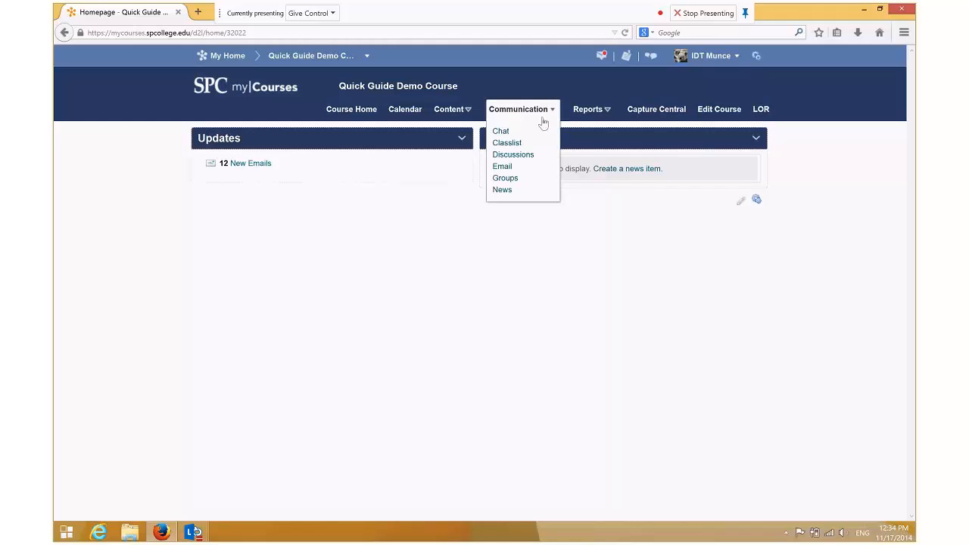
pyautogui.click(506, 179)
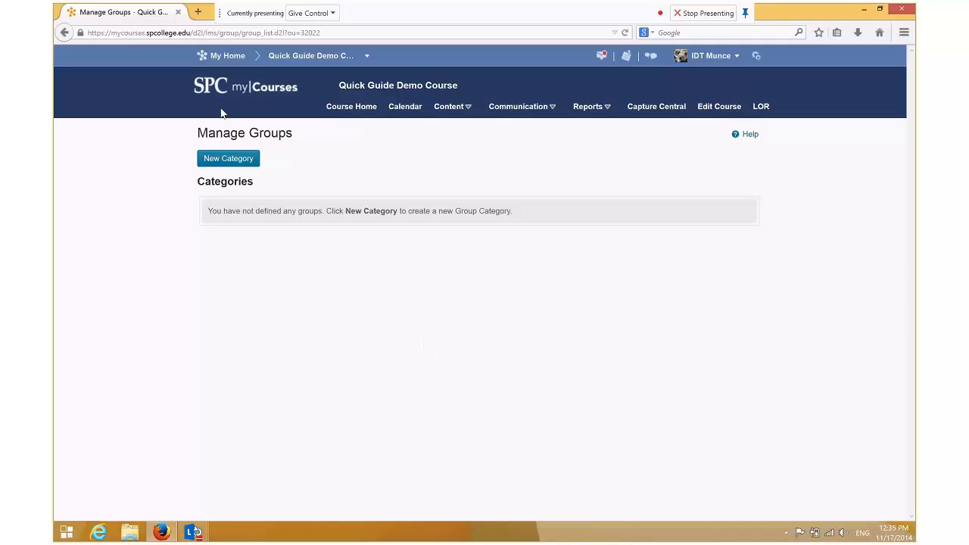
pyautogui.click(248, 159)
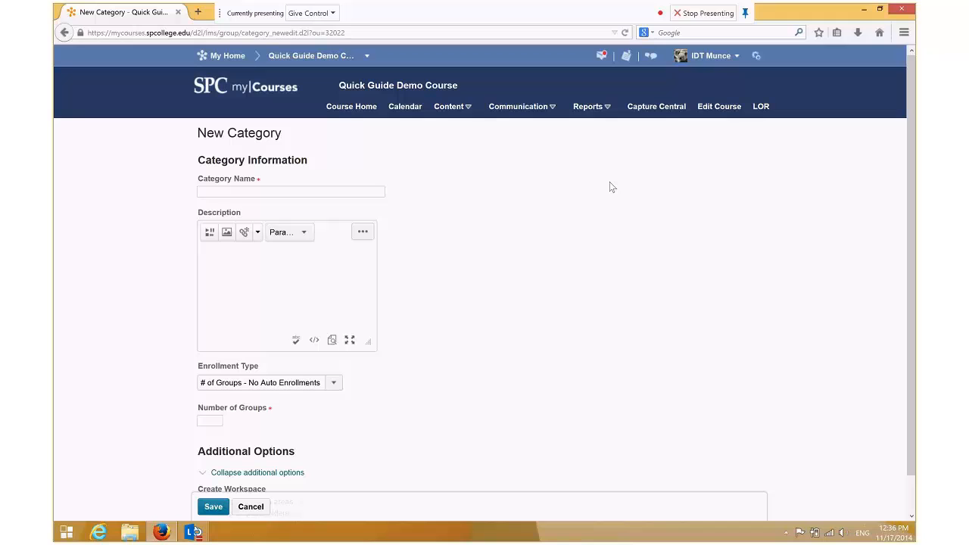
pyautogui.click(218, 190)
pyautogui.write('Group Project')
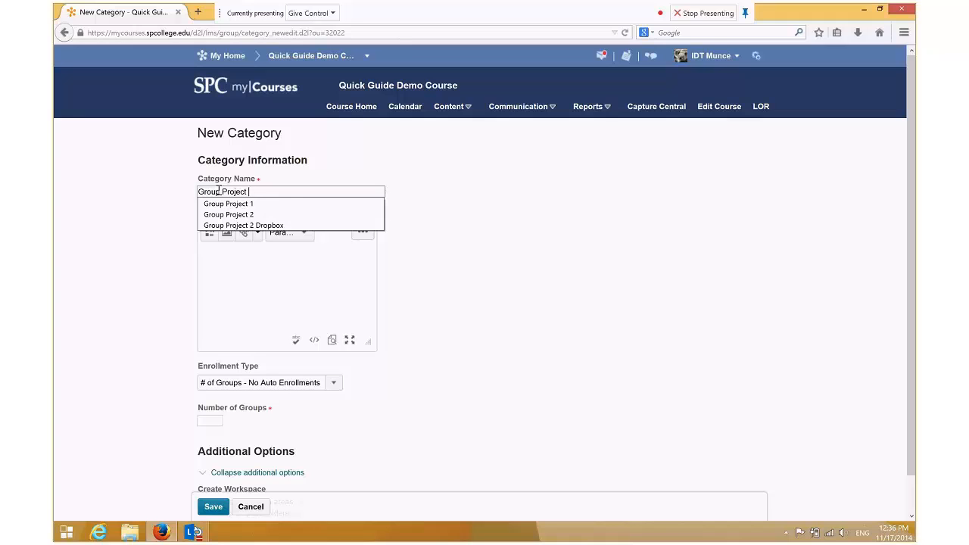
pyautogui.write(' 1 - ')
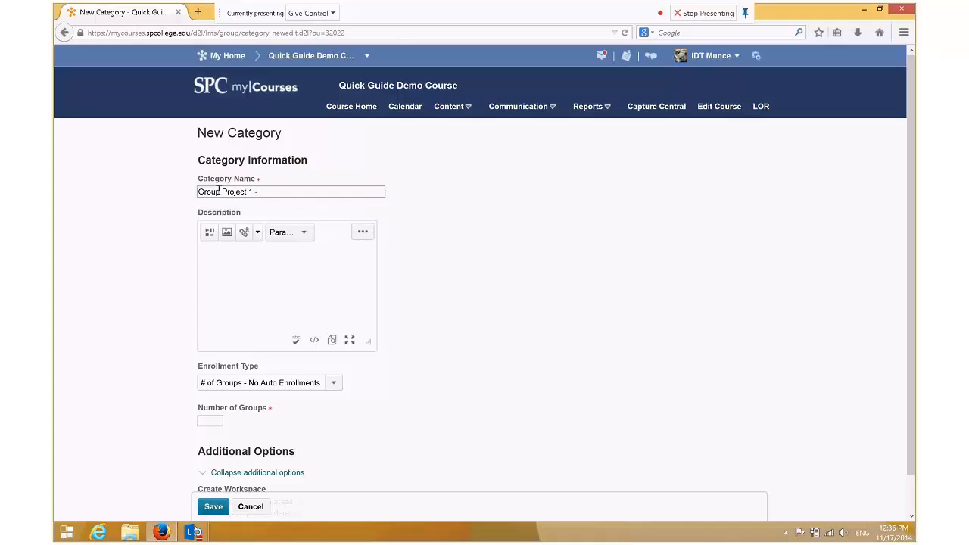
pyautogui.write('no dropbox or discussion')
# Step: Copy the category name "Group Project 1 - no dropbox or discussion" into the category's description
pyautogui.click(276, 277)
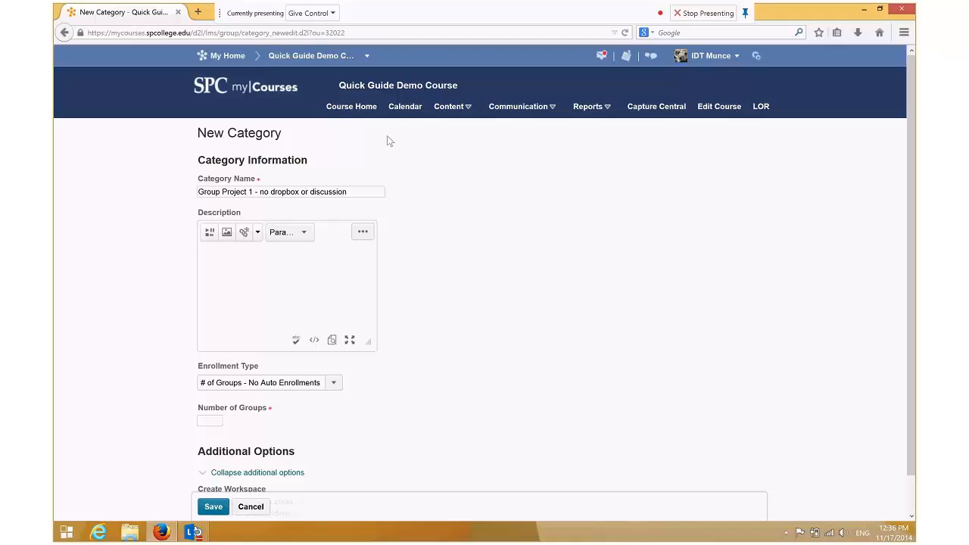
pyautogui.moveTo(353, 191); pyautogui.dragTo(177, 193)
pyautogui.hotkey('ctrl', 'c')
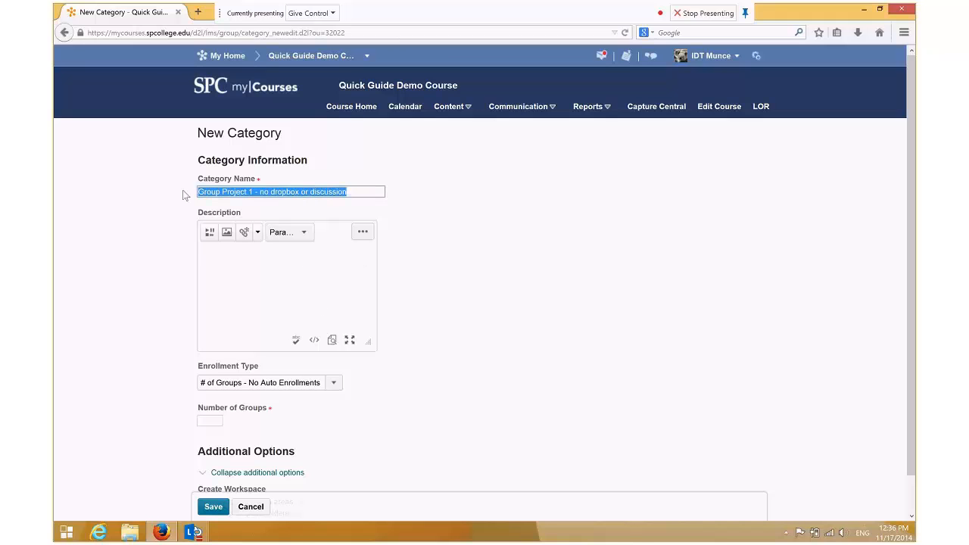
pyautogui.press('super')
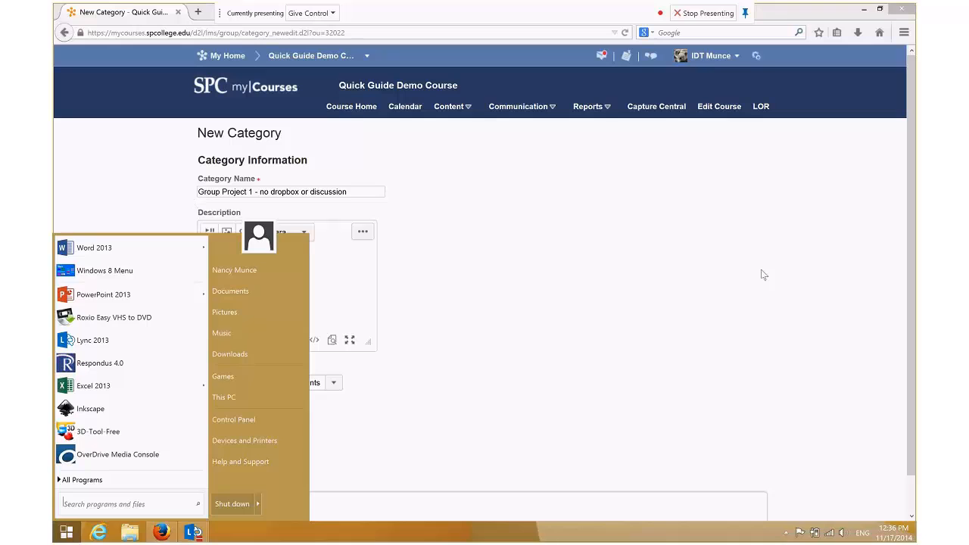
pyautogui.click(762, 274)
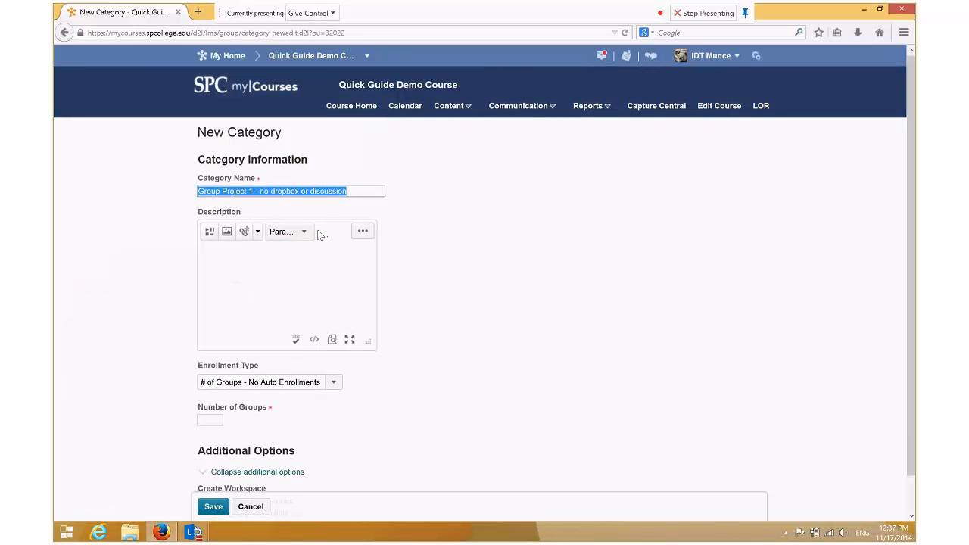
pyautogui.click(280, 285)
pyautogui.hotkey('ctrl', 'v')
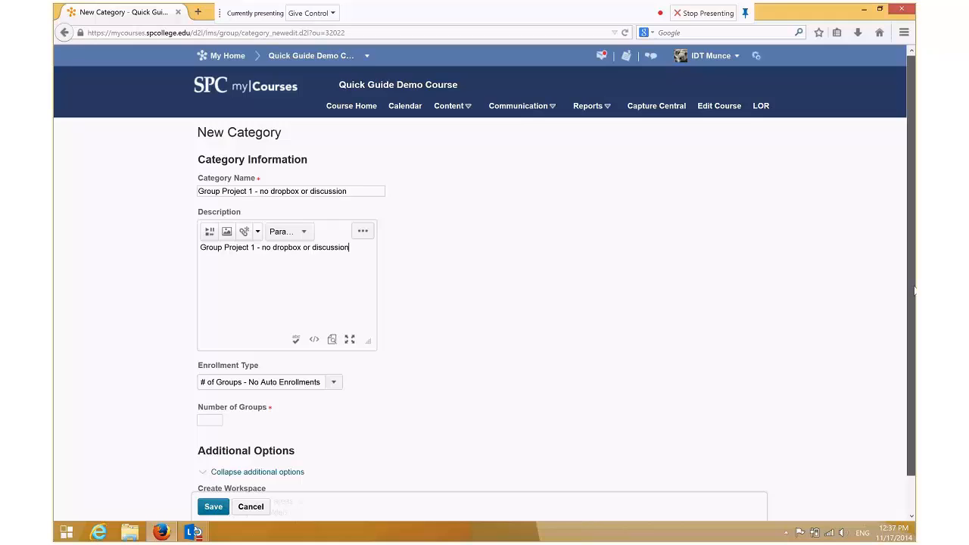
# Step: Set the category's enrollment type to "Groups of #" with 2 users per group
pyautogui.scroll(-1, 677, 327)
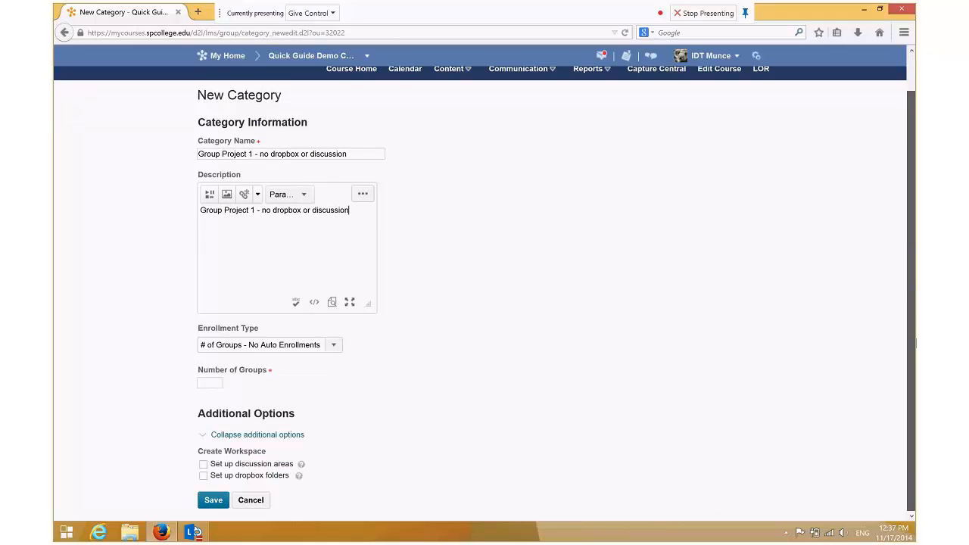
pyautogui.click(334, 345)
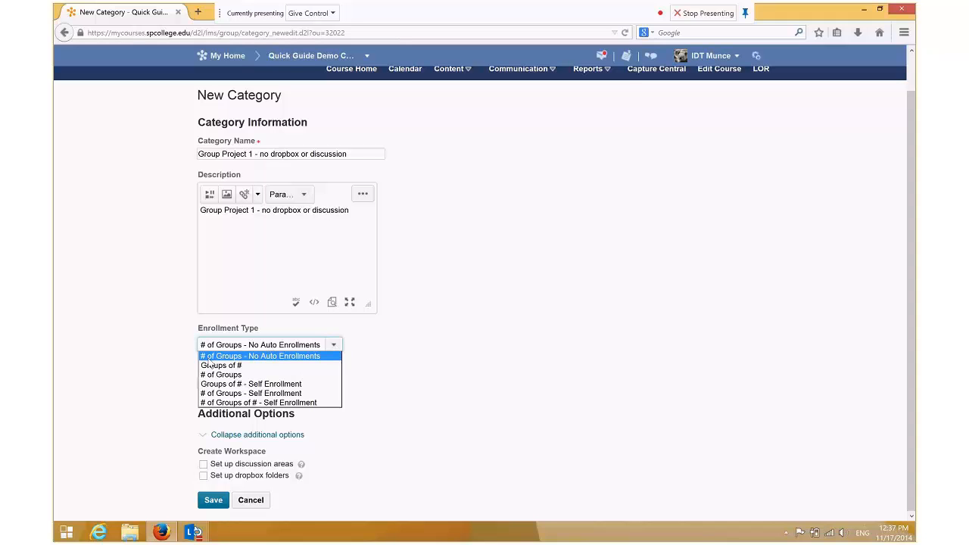
pyautogui.click(260, 357)
pyautogui.click(285, 346)
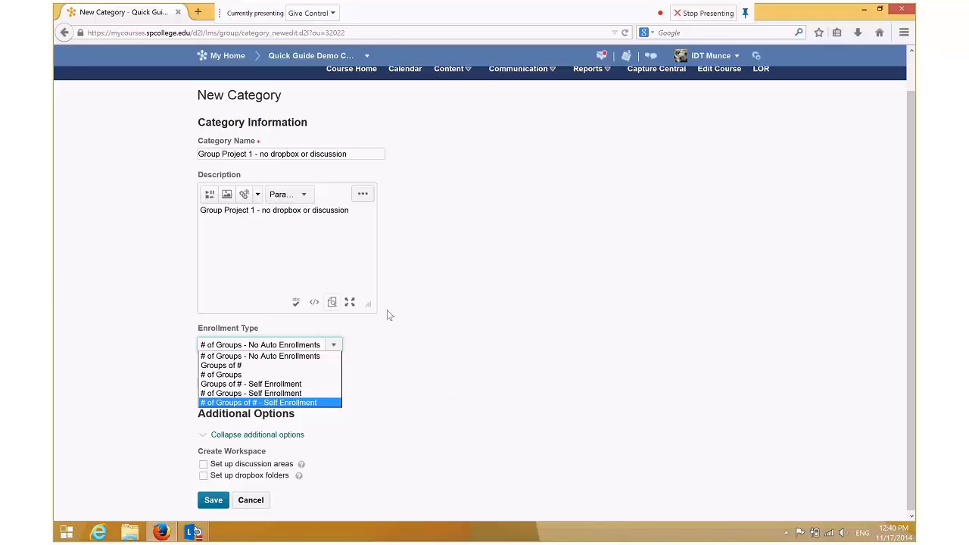
pyautogui.click(288, 365)
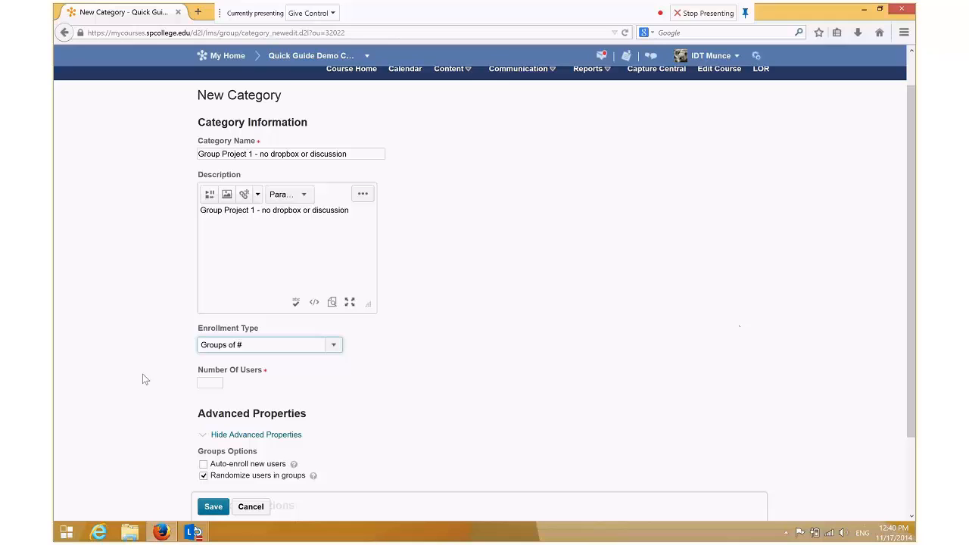
pyautogui.click(217, 384)
pyautogui.write('2')
pyautogui.click(538, 370)
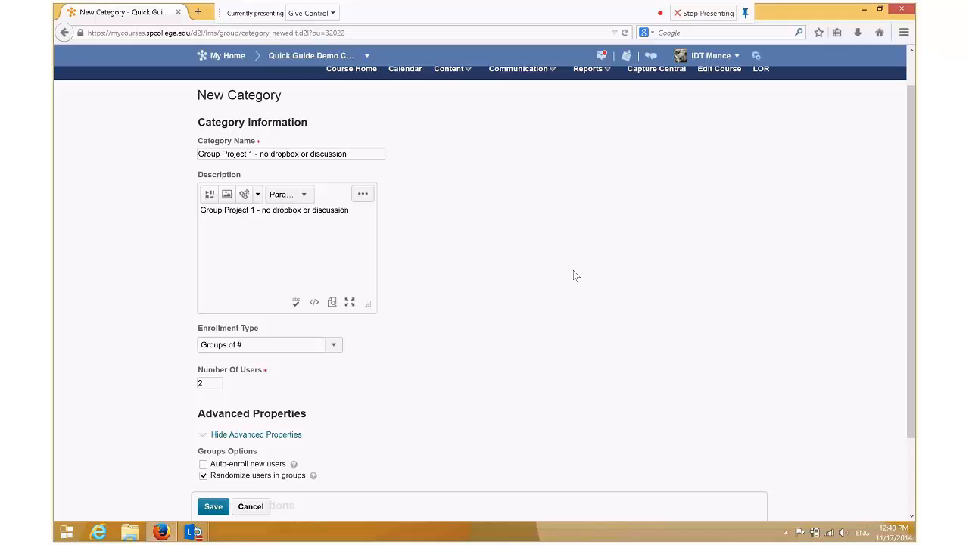
# Step: Review the remaining category options and save the category without discussion areas or dropbox folders
pyautogui.moveTo(913, 296); pyautogui.dragTo(916, 352)
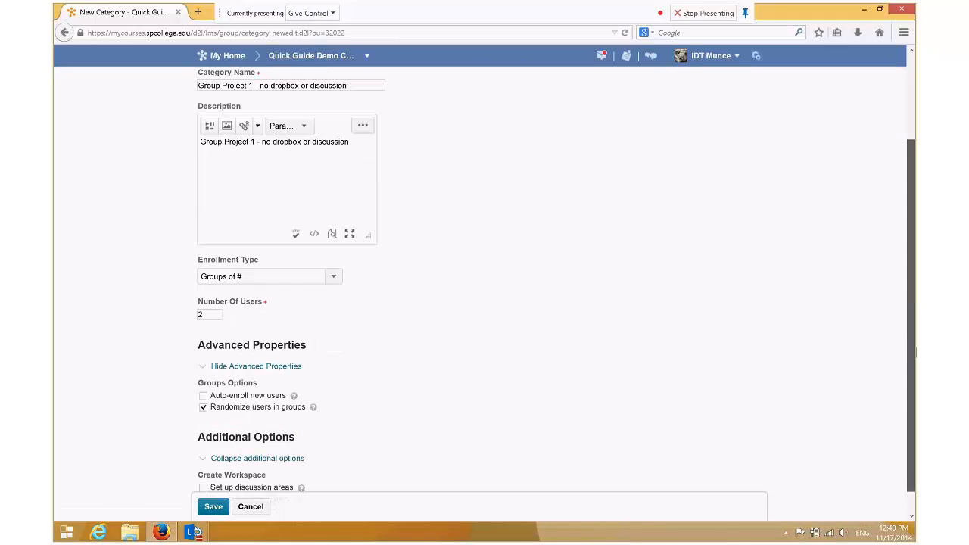
pyautogui.moveTo(916, 352); pyautogui.dragTo(916, 380)
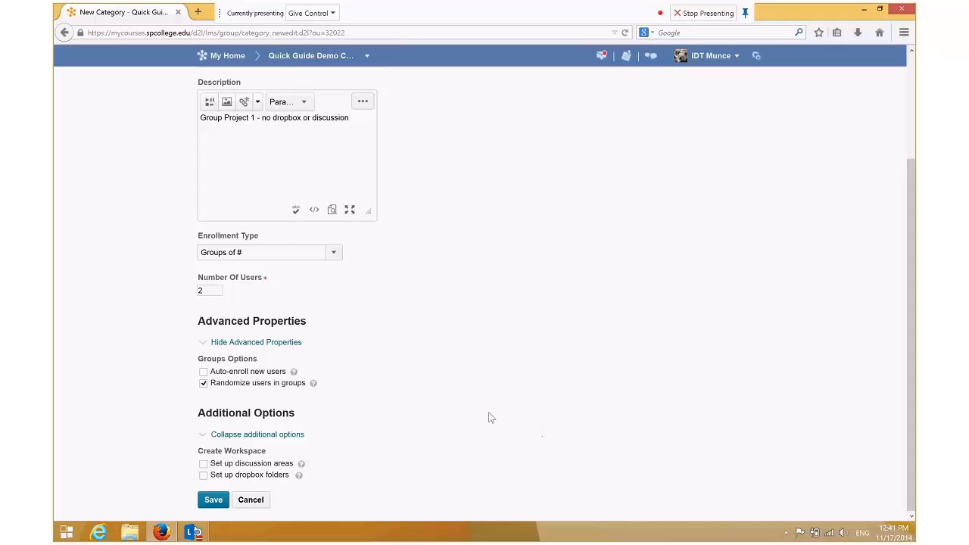
pyautogui.click(214, 500)
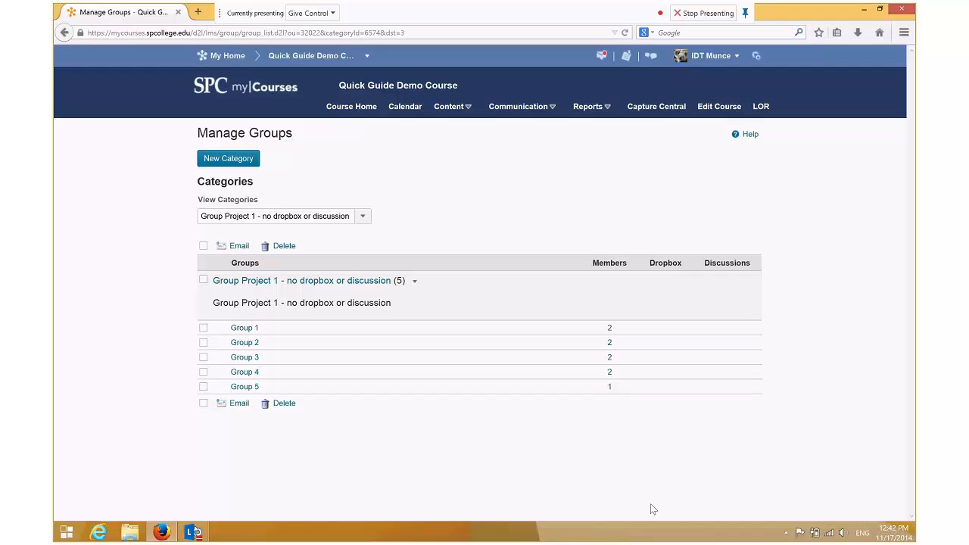
# Step: Switch to the Lync conversation window to check it for messages, and return to the Manage Groups page
pyautogui.moveTo(193, 533)
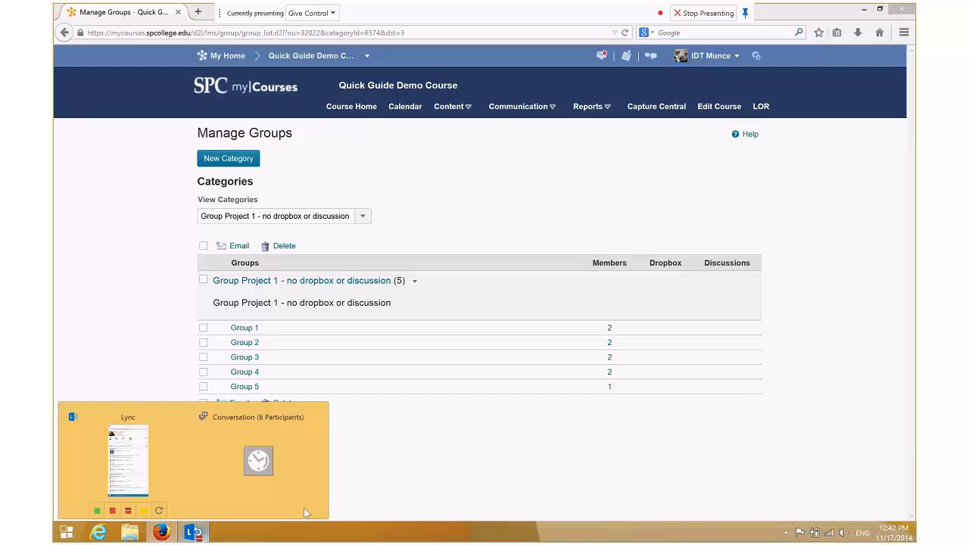
pyautogui.click(258, 460)
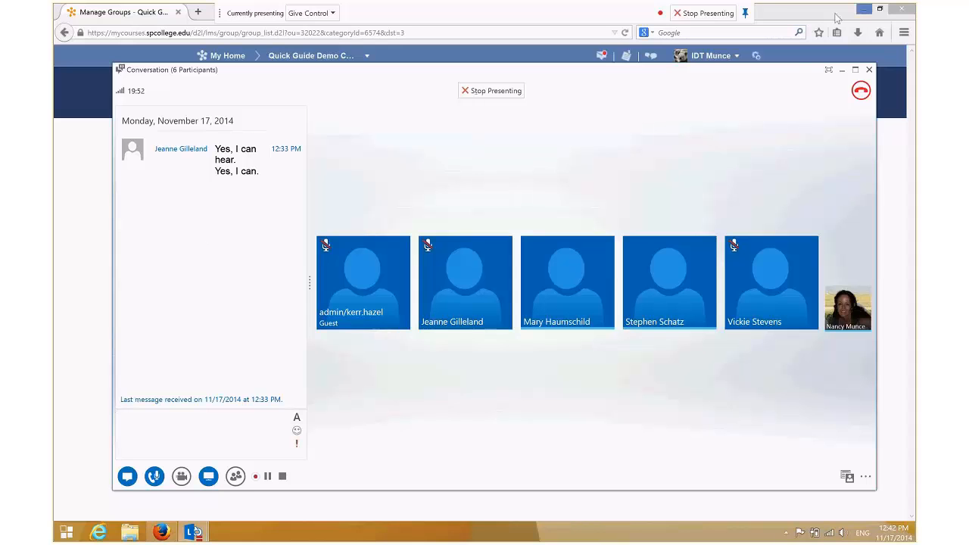
pyautogui.click(842, 70)
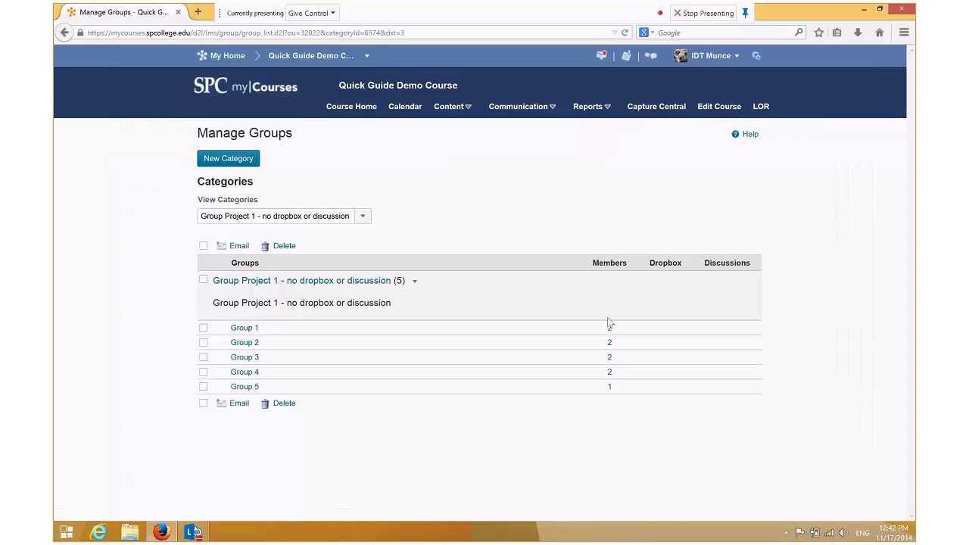
# Step: View the member list and the edit page of Group 1, and return to the group list
pyautogui.click(710, 318)
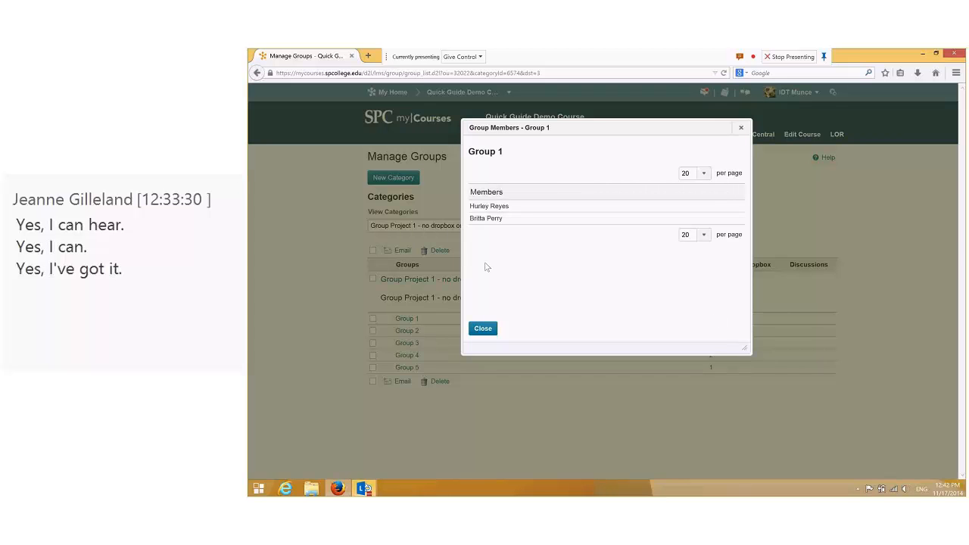
pyautogui.click(741, 128)
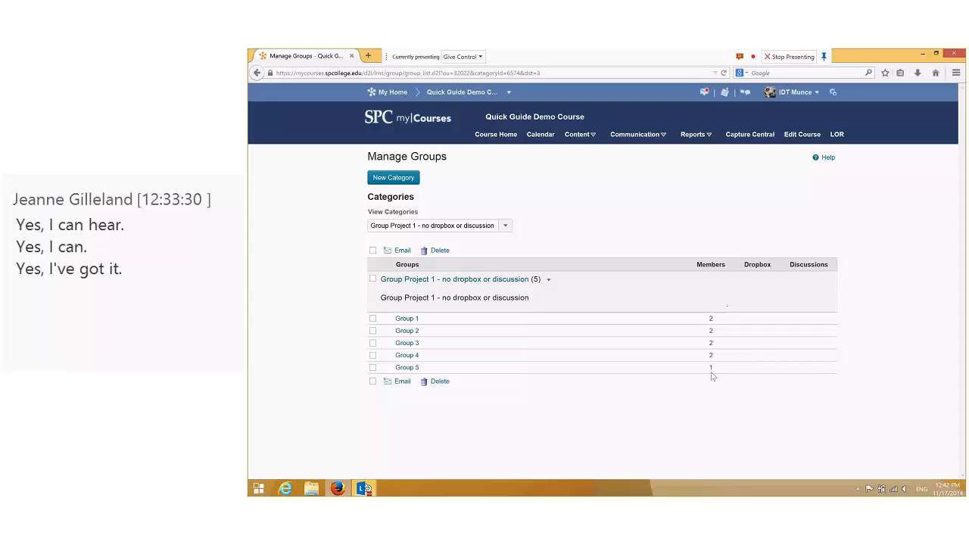
pyautogui.click(407, 318)
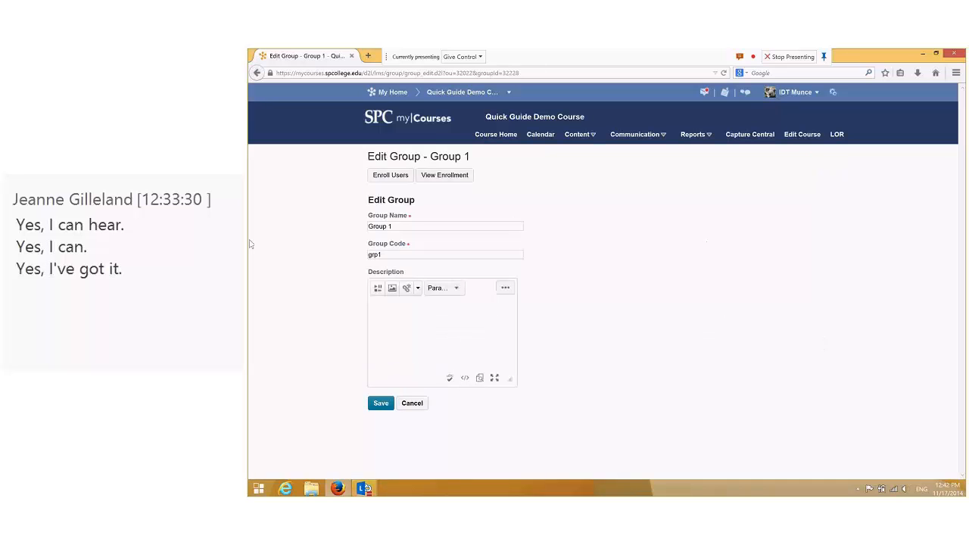
pyautogui.click(441, 226)
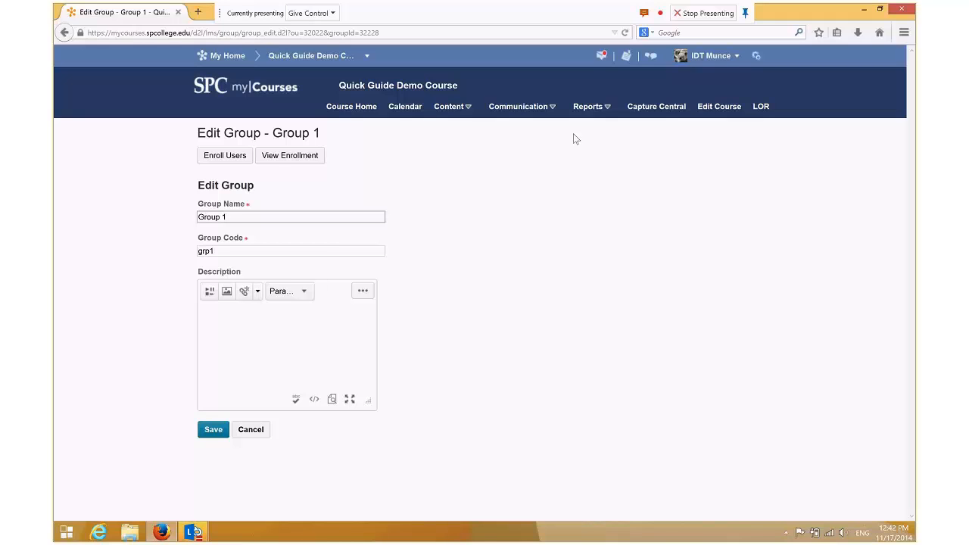
pyautogui.click(65, 34)
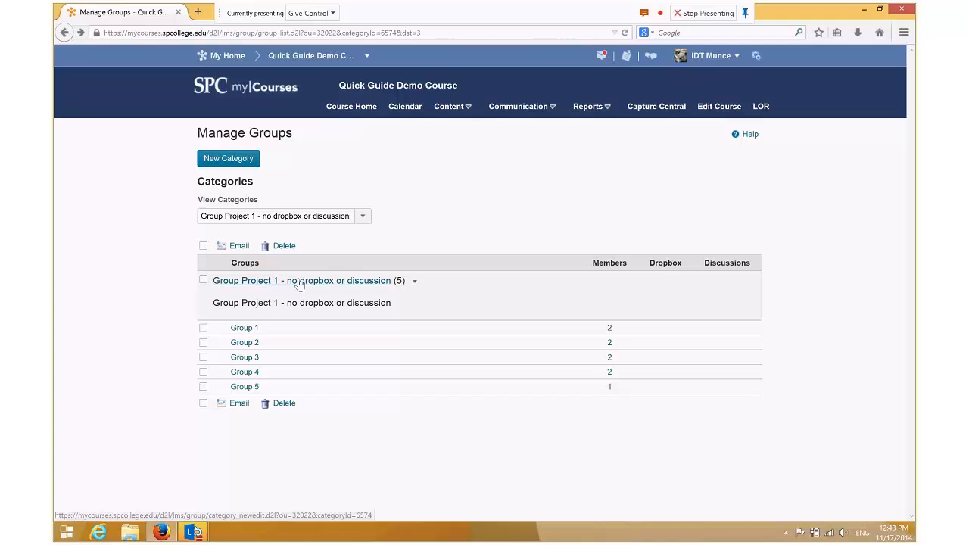
# Step: Check which categories are available to view, and briefly select and deselect Group 1
pyautogui.click(363, 218)
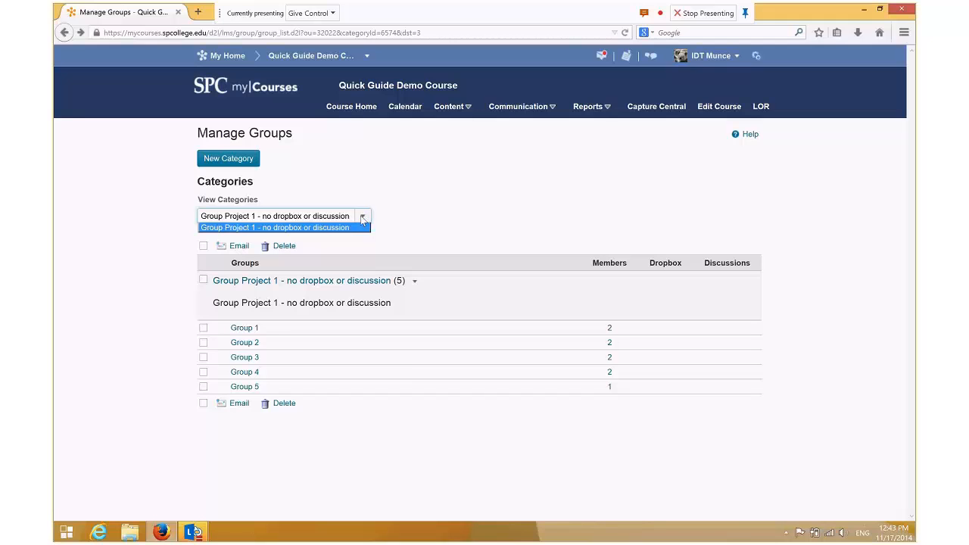
pyautogui.click(362, 219)
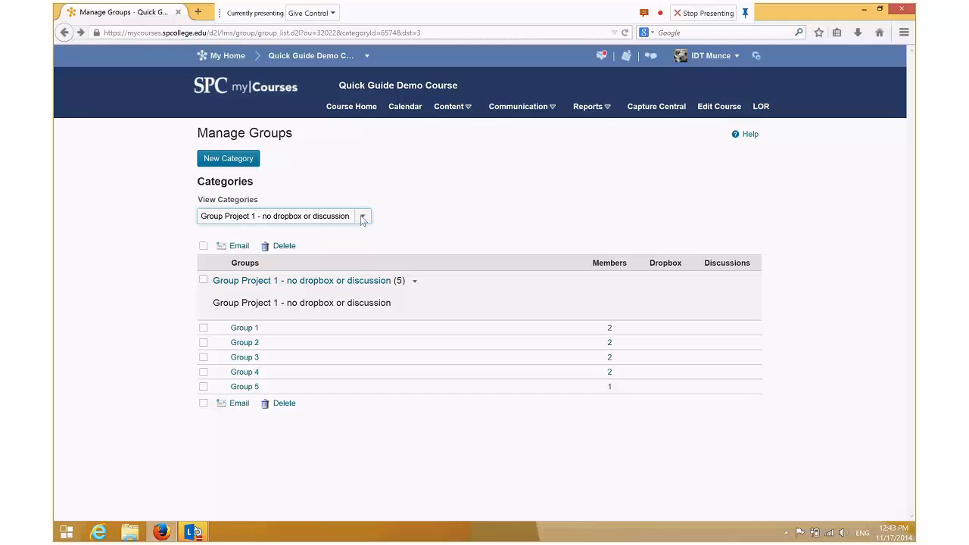
pyautogui.click(488, 220)
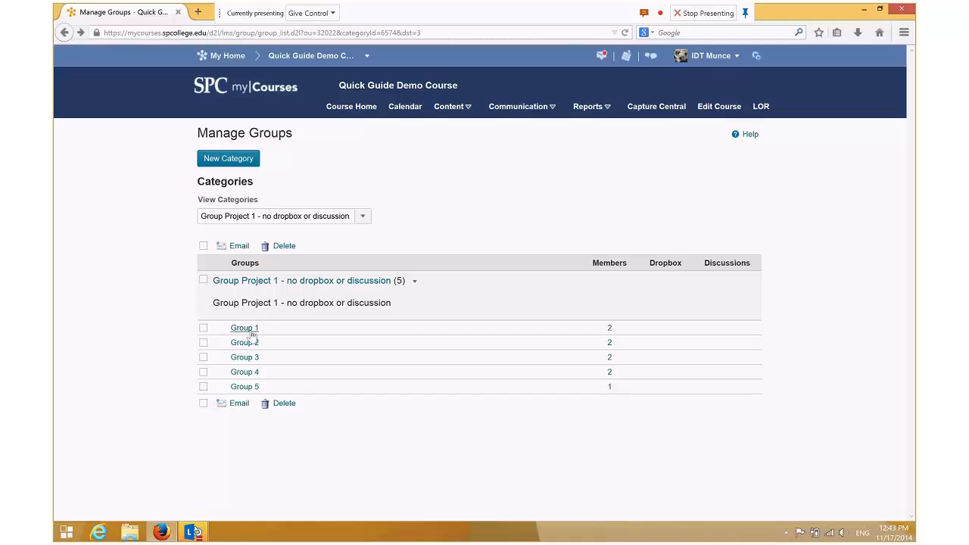
pyautogui.click(204, 328)
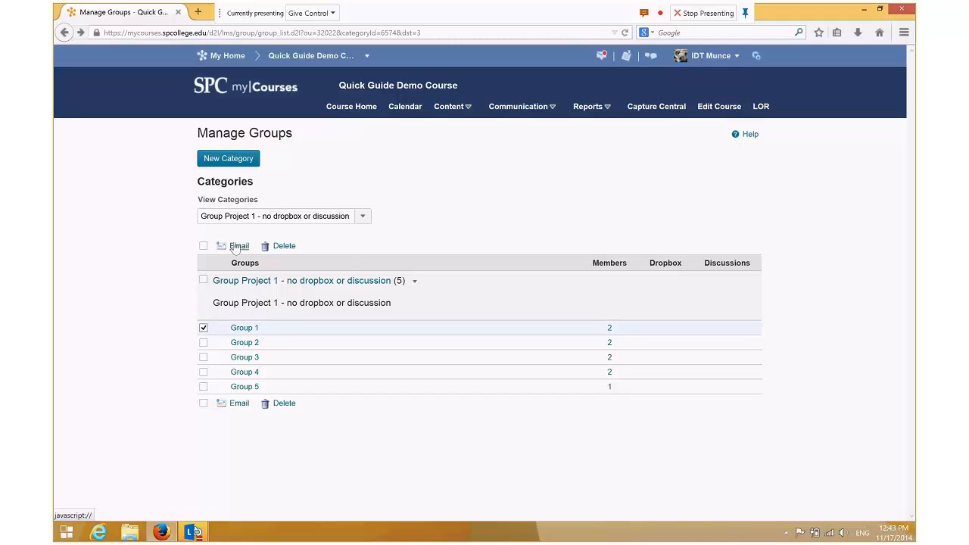
pyautogui.click(203, 329)
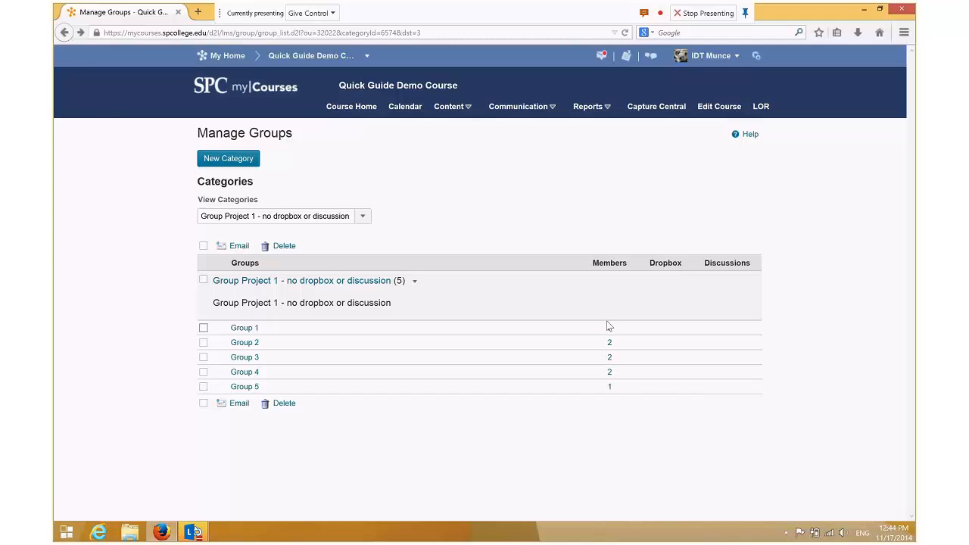
# Step: In the category's user enrollments, move the Group 5 member to Group 4 and save
pyautogui.click(416, 284)
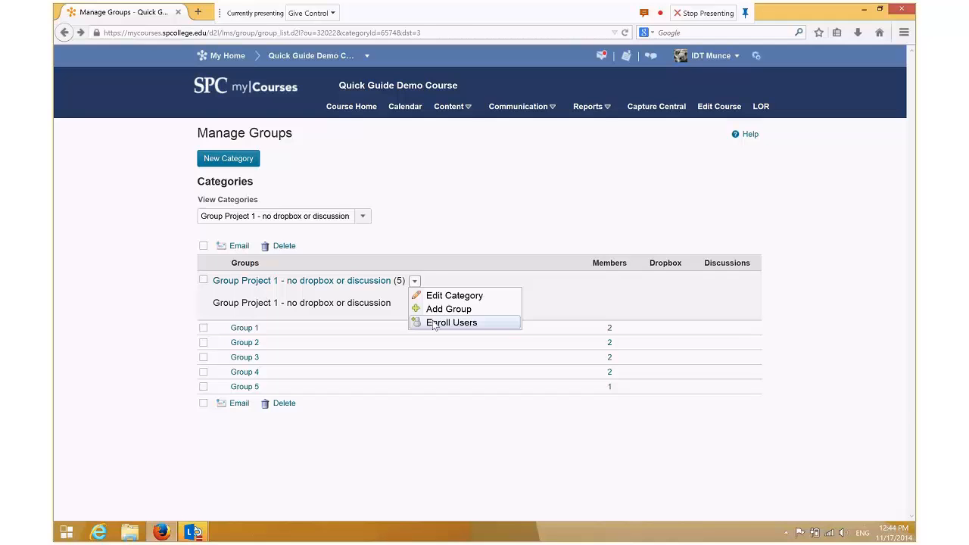
pyautogui.click(435, 323)
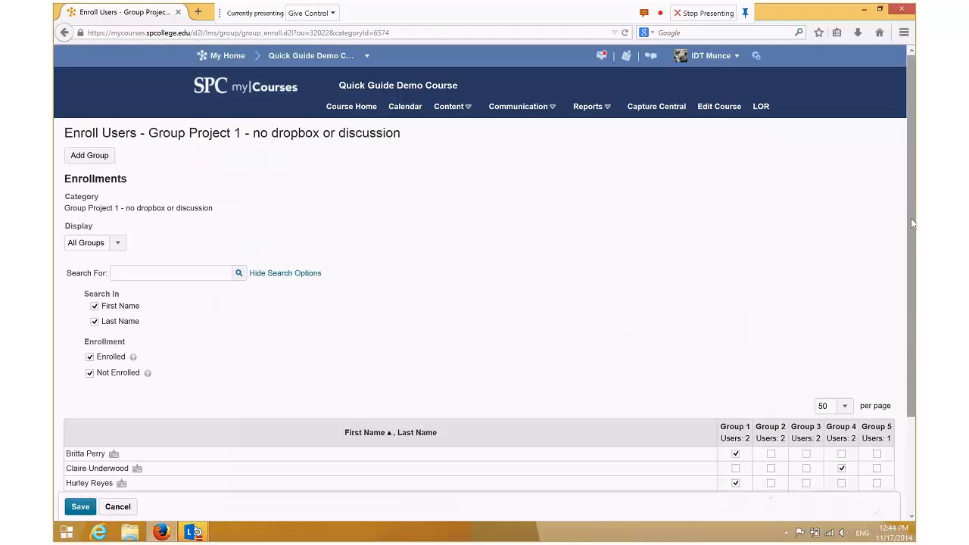
pyautogui.scroll(-3, 913, 223)
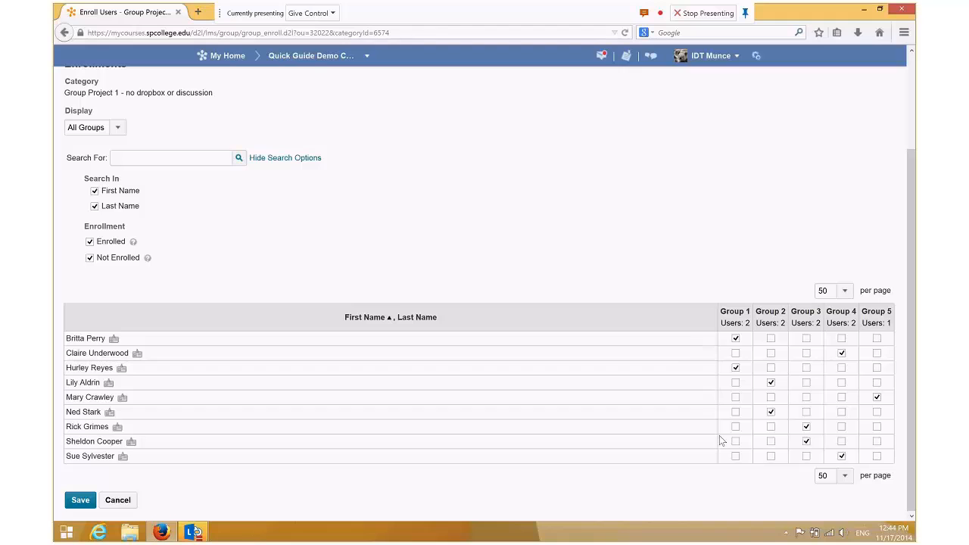
pyautogui.click(877, 397)
pyautogui.click(841, 398)
pyautogui.click(83, 501)
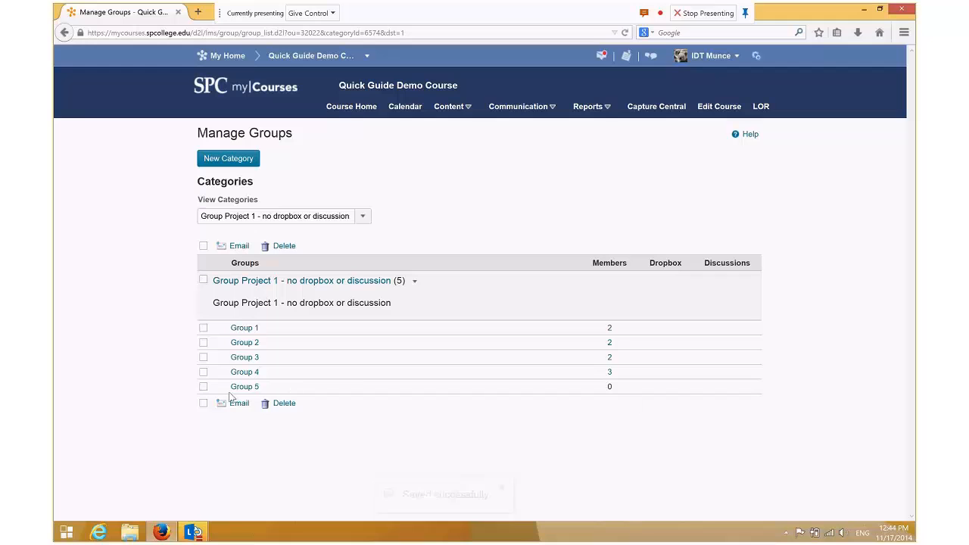
# Step: Delete Group 5 from the Group Project 1 category and confirm the deletion
pyautogui.click(203, 387)
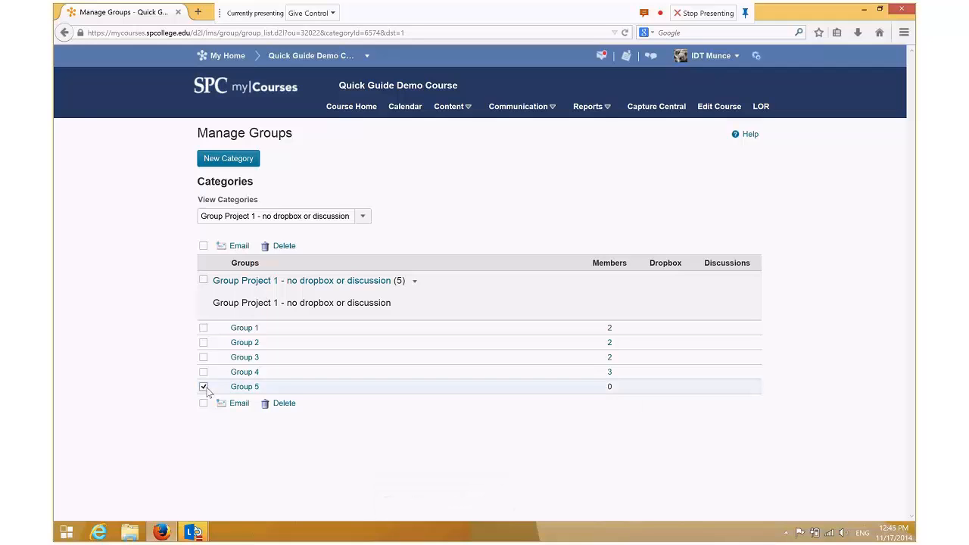
pyautogui.click(284, 403)
pyautogui.click(444, 173)
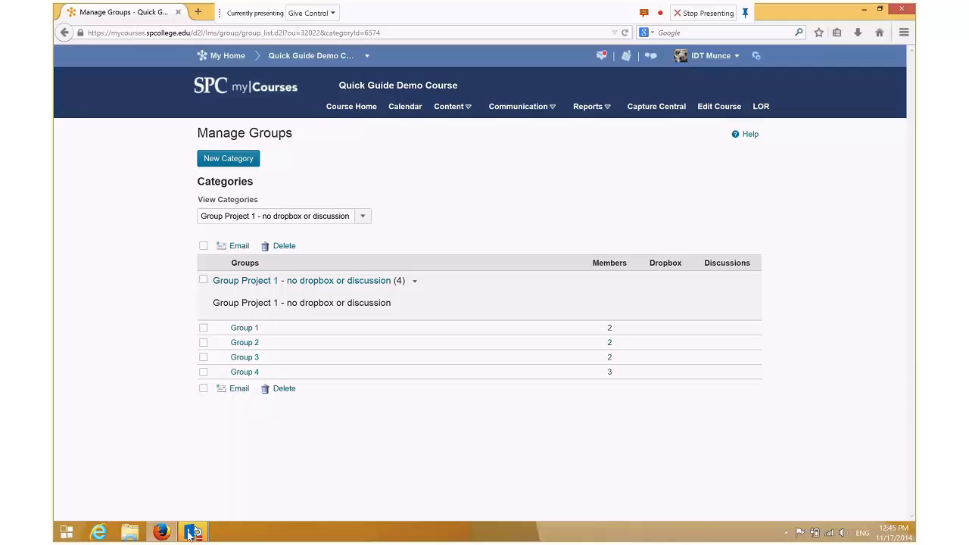
# Step: Start a new group category named "Group Project 2 - with dropbox and discussion"
pyautogui.moveTo(195, 533)
pyautogui.click(232, 164)
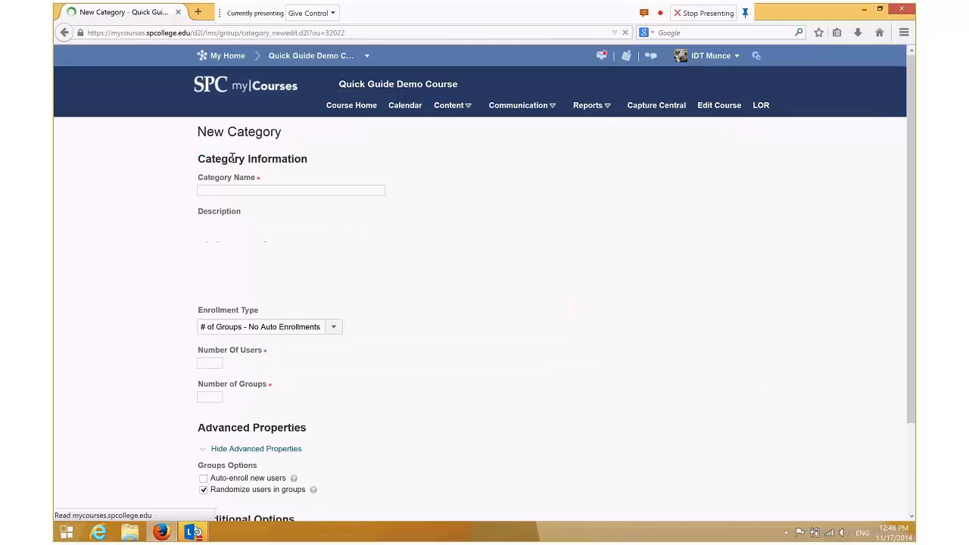
pyautogui.click(258, 193)
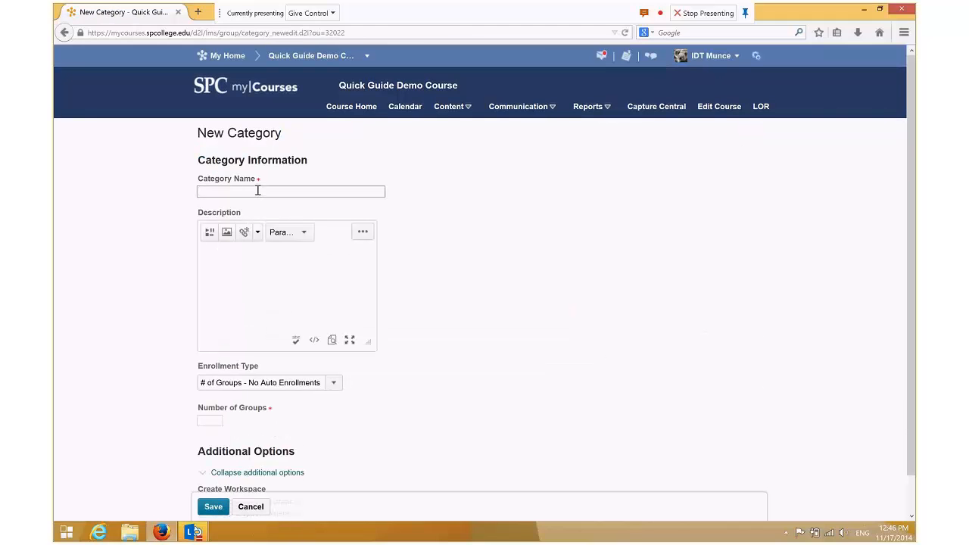
pyautogui.write('Group')
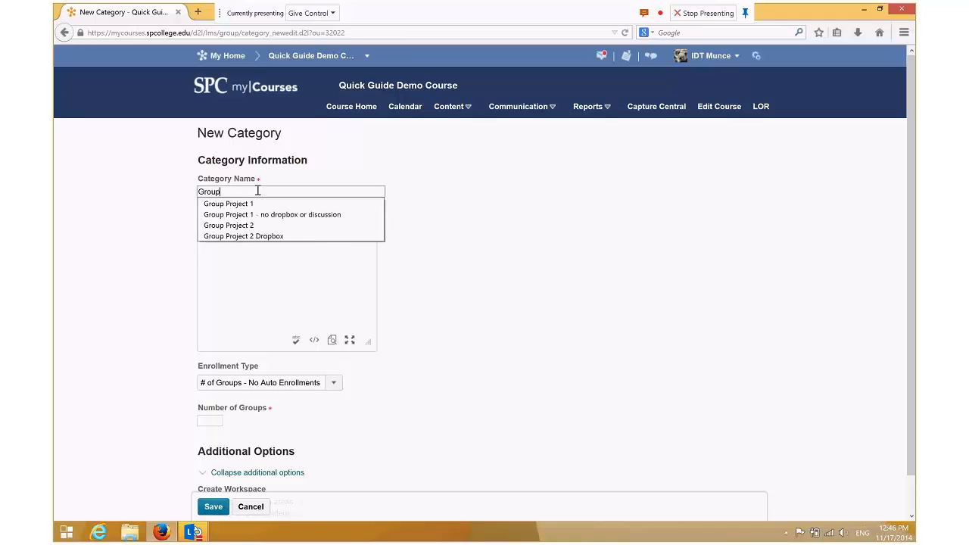
pyautogui.write(' Project 2 with')
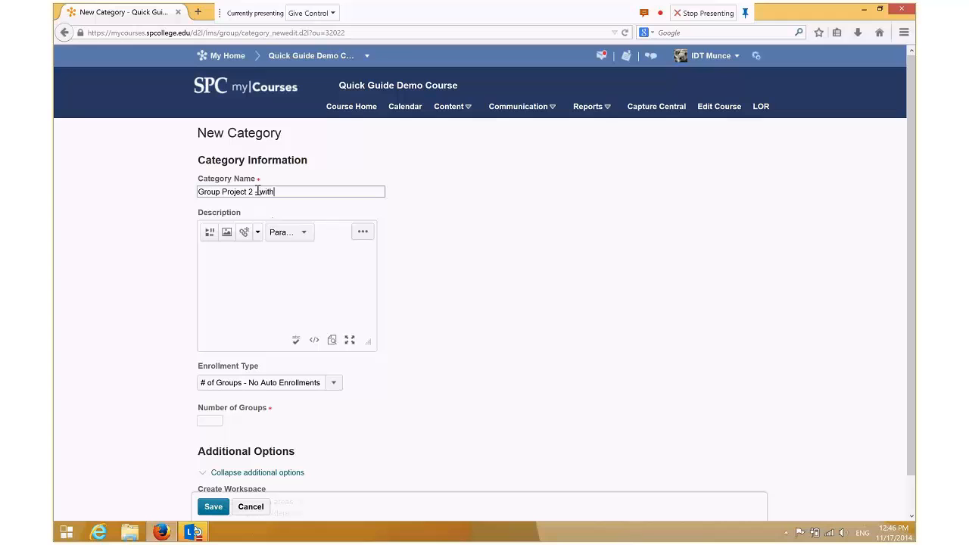
pyautogui.write(' dropbox anddis')
pyautogui.press('BackSpace')
pyautogui.press('BackSpace')
pyautogui.press('BackSpace')
pyautogui.write('discussion')
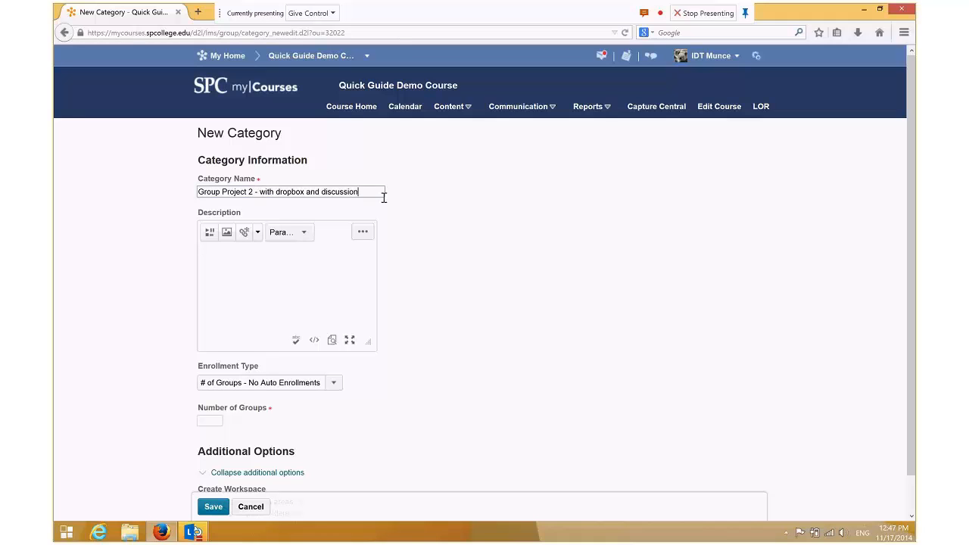
# Step: Copy the category name into the category's description
pyautogui.moveTo(384, 197); pyautogui.dragTo(84, 156)
pyautogui.hotkey('ctrl', 'c')
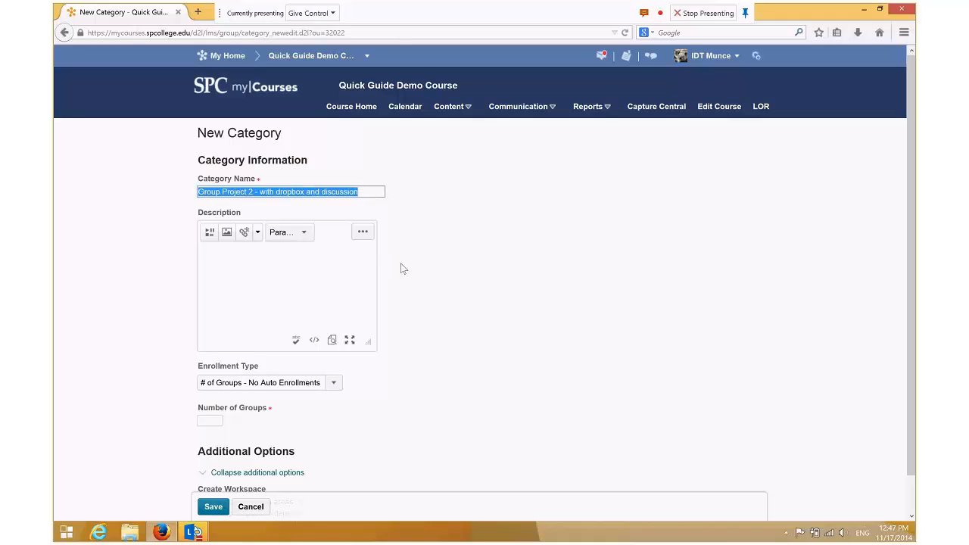
pyautogui.click(265, 273)
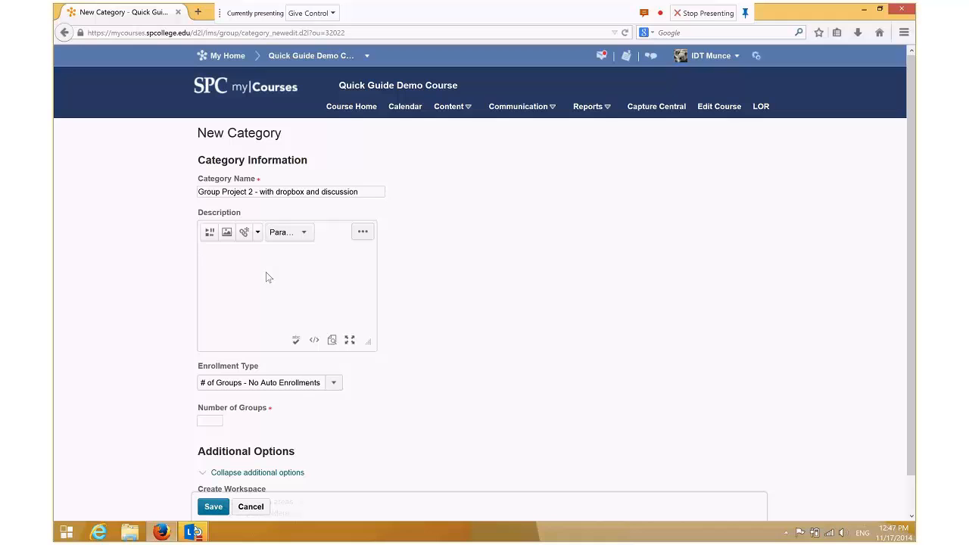
pyautogui.hotkey('ctrl', 'v')
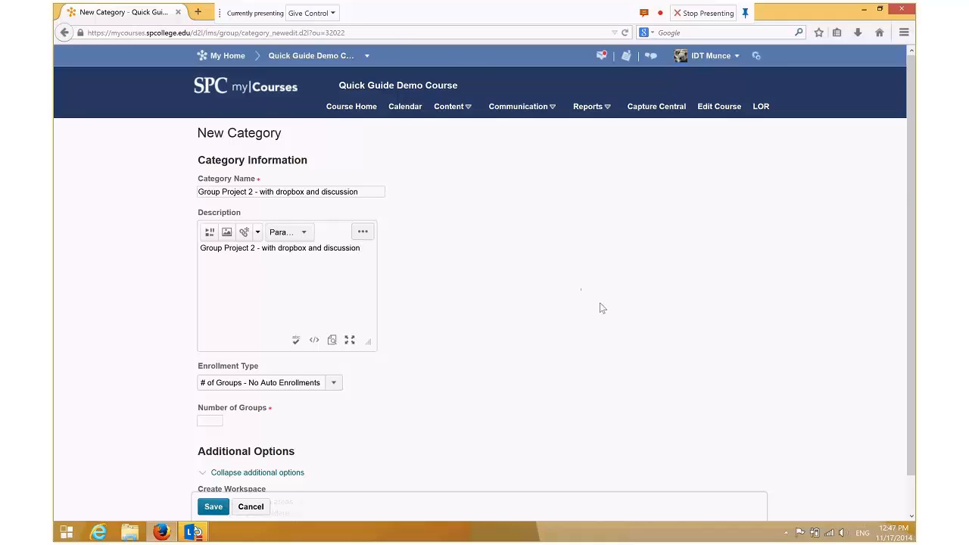
# Step: Set the enrollment type to # of Groups with 3 as the number of groups
pyautogui.scroll(-1, 905, 188)
pyautogui.click(267, 346)
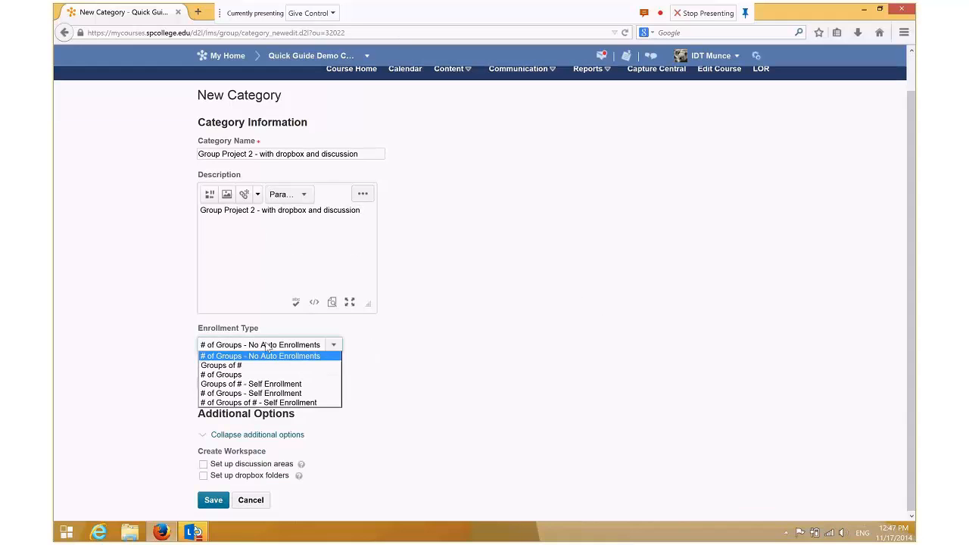
pyautogui.click(234, 374)
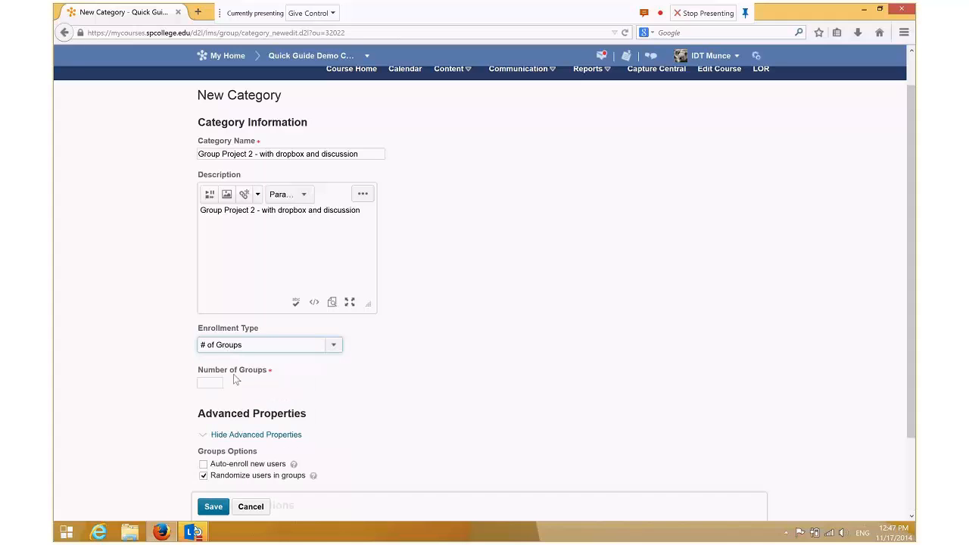
pyautogui.click(216, 382)
pyautogui.write('3')
pyautogui.click(661, 318)
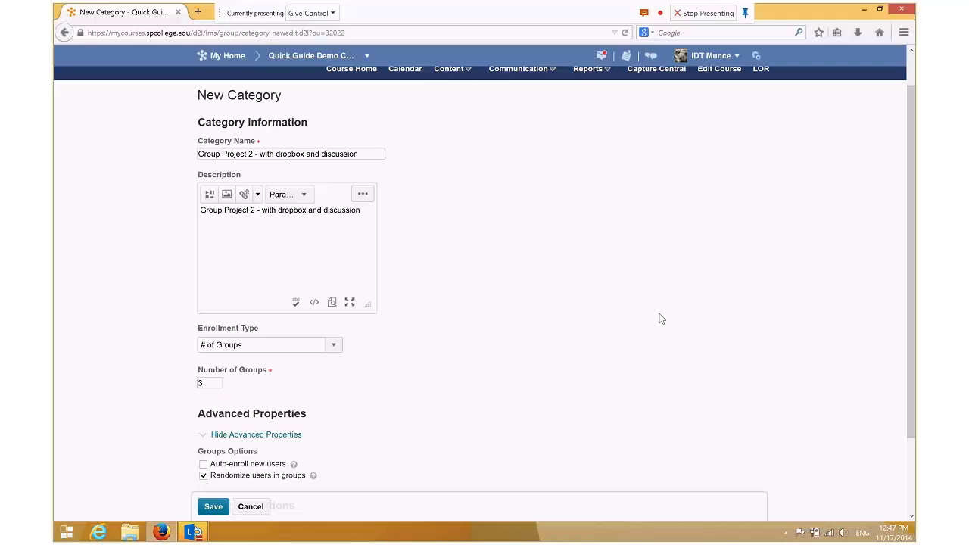
# Step: Enable setting up discussion areas and dropbox folders for the category, and save it
pyautogui.moveTo(912, 291); pyautogui.dragTo(916, 348)
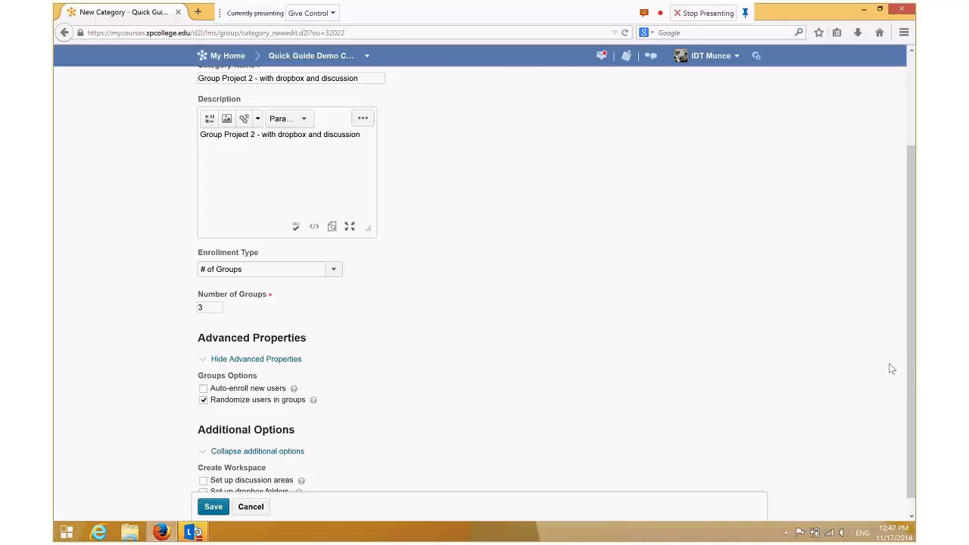
pyautogui.scroll(-1, 911, 346)
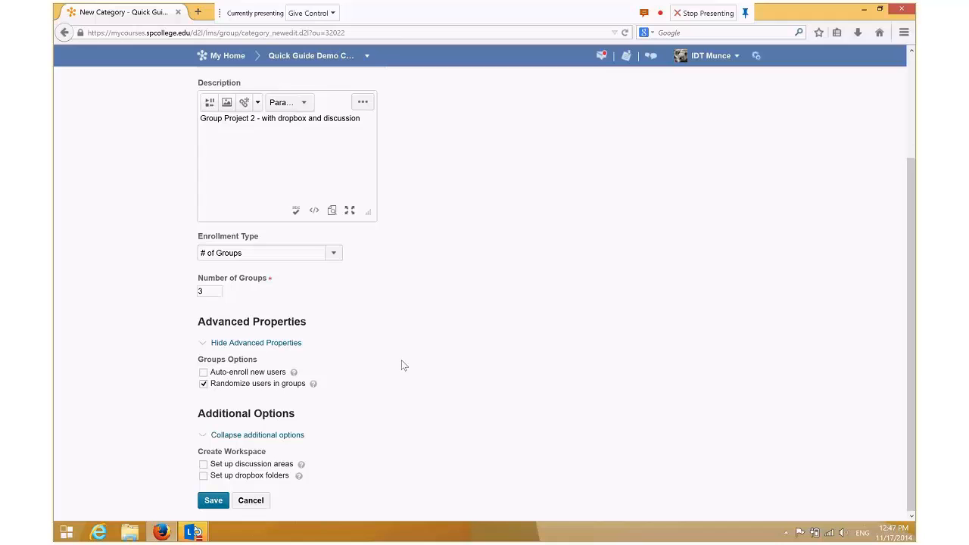
pyautogui.click(202, 465)
pyautogui.click(202, 476)
pyautogui.click(214, 501)
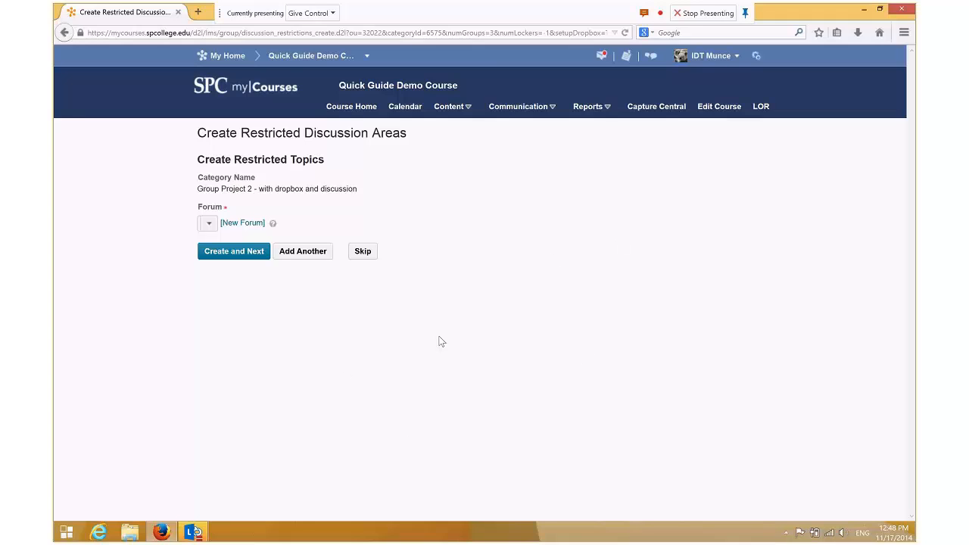
# Step: Create a new forum titled "Group Discussions" for the restricted topics, and create the topics in it
pyautogui.click(242, 223)
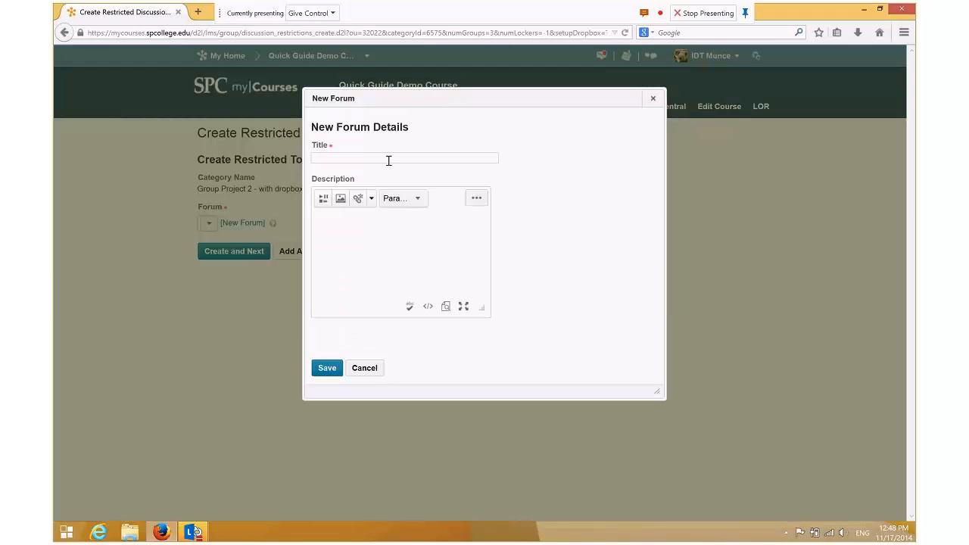
pyautogui.click(388, 160)
pyautogui.write('Group ')
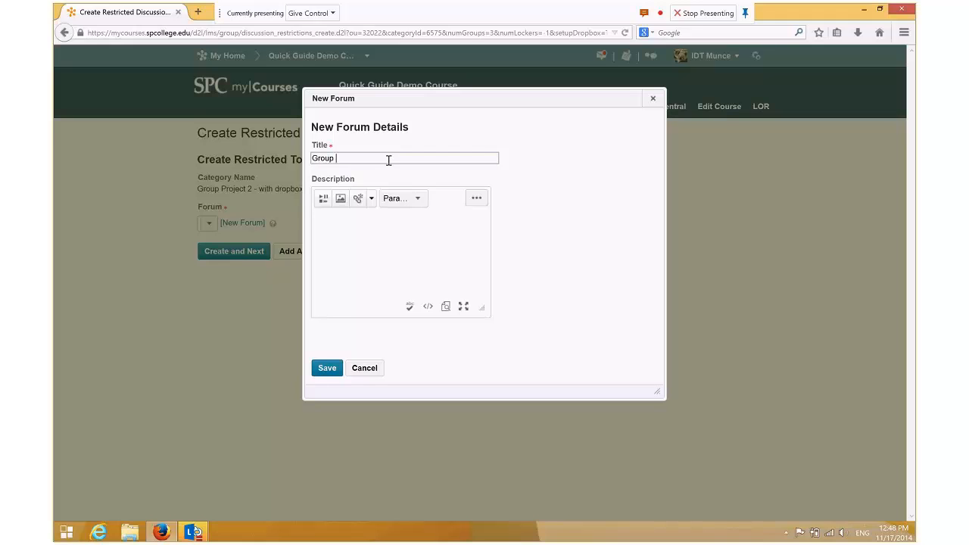
pyautogui.write('Discussions')
pyautogui.click(630, 243)
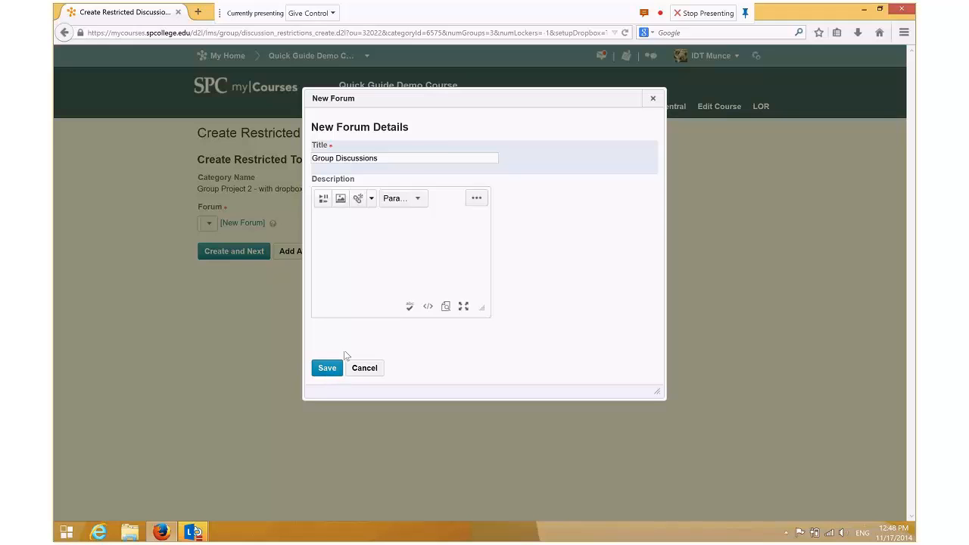
pyautogui.click(327, 367)
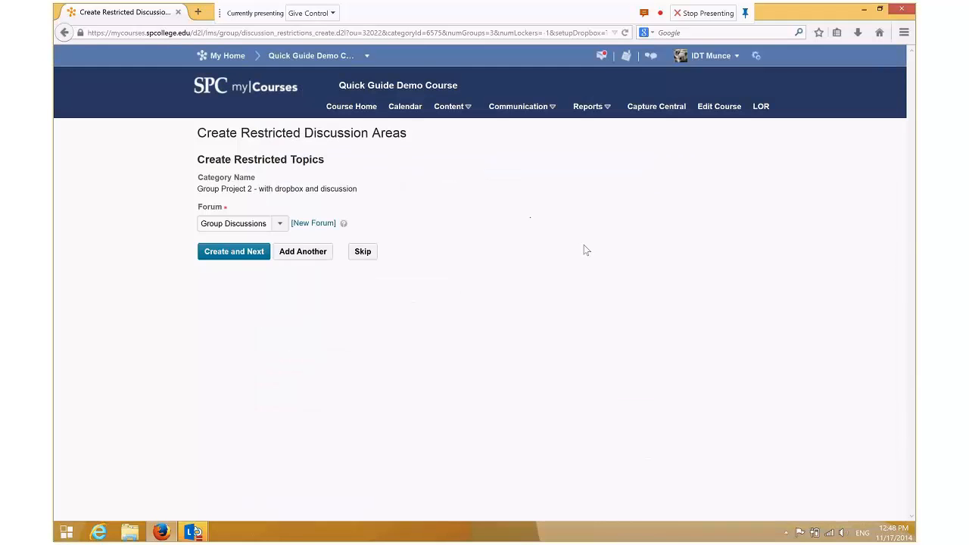
pyautogui.click(247, 253)
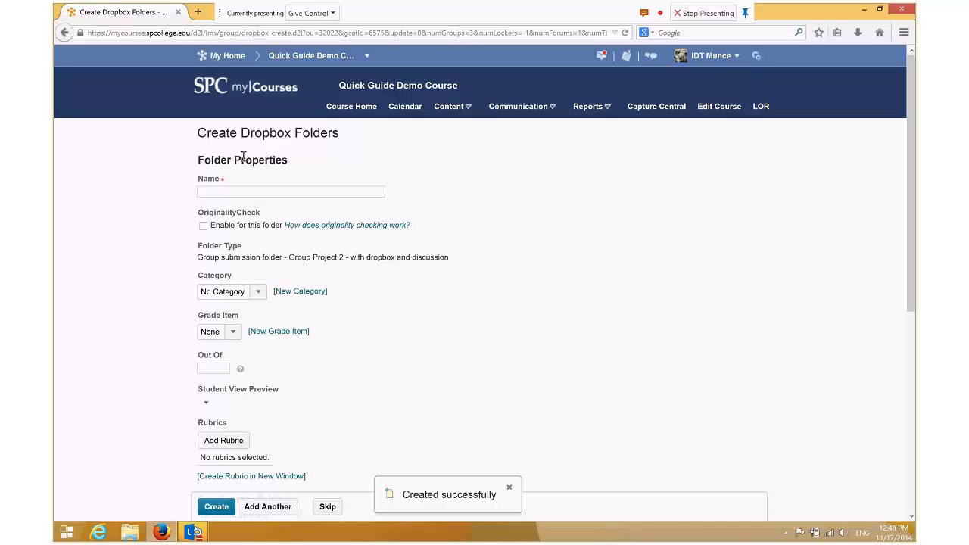
# Step: Name the group dropbox folder "Group Project 2 Dropbox"
pyautogui.click(248, 194)
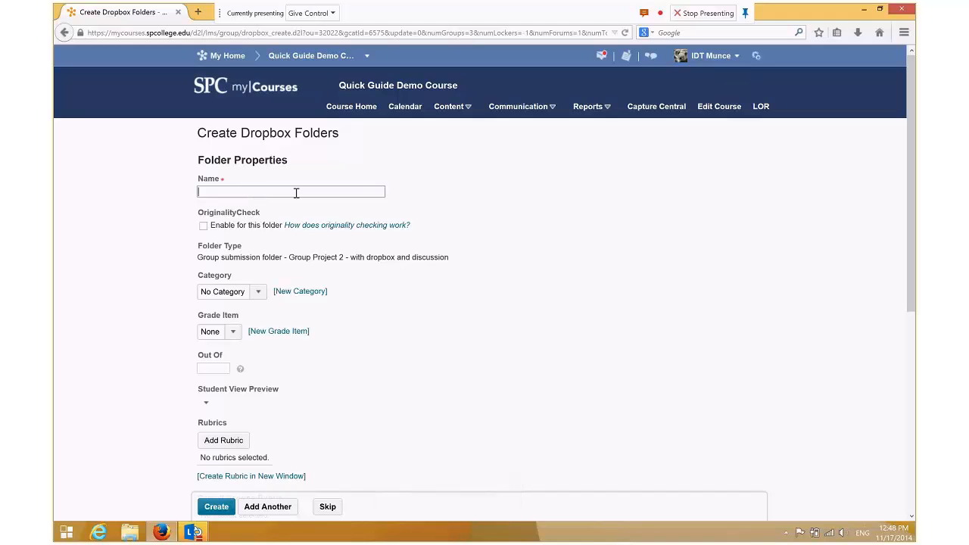
pyautogui.write('Grou')
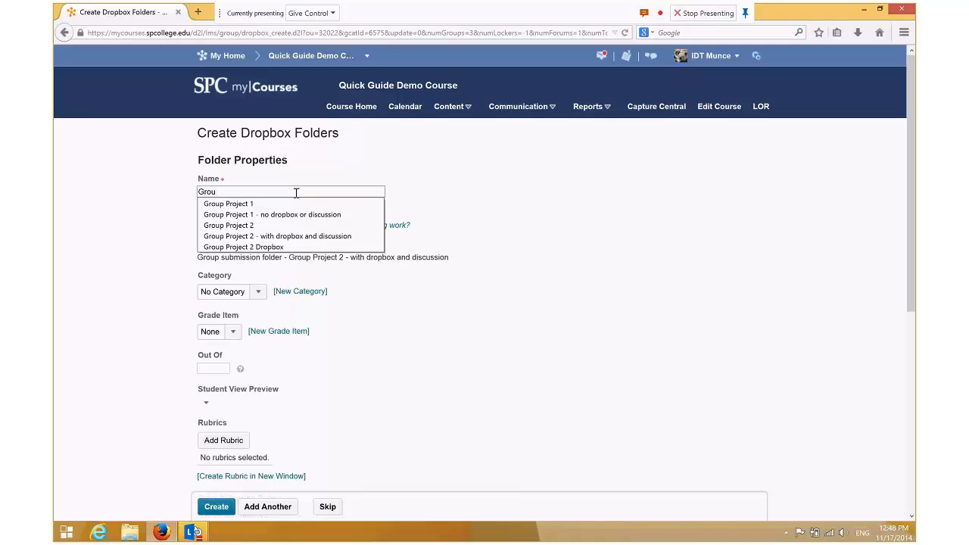
pyautogui.click(265, 247)
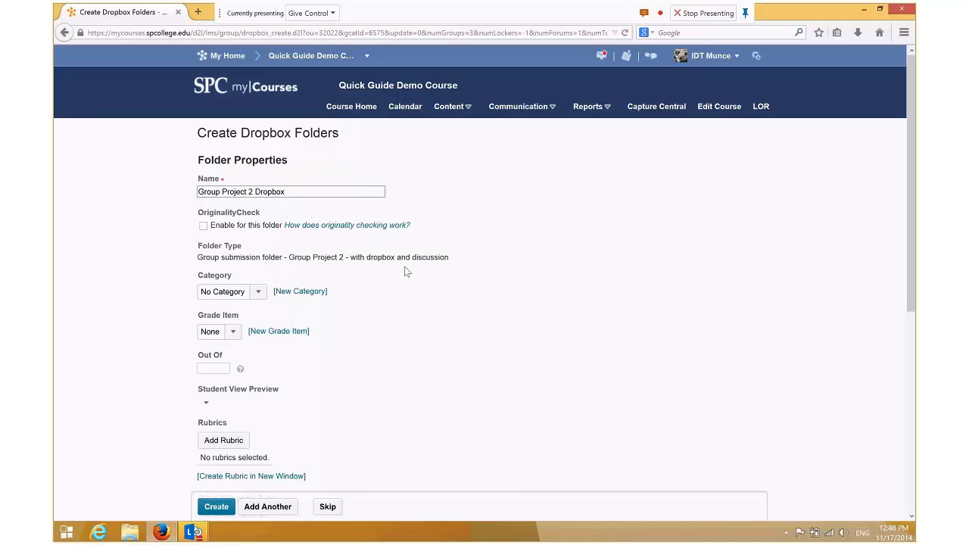
# Step: Create a grade item named "Group Project 2" for the dropbox folder and set the folder's Out Of score to 10
pyautogui.moveTo(909, 183); pyautogui.dragTo(910, 263)
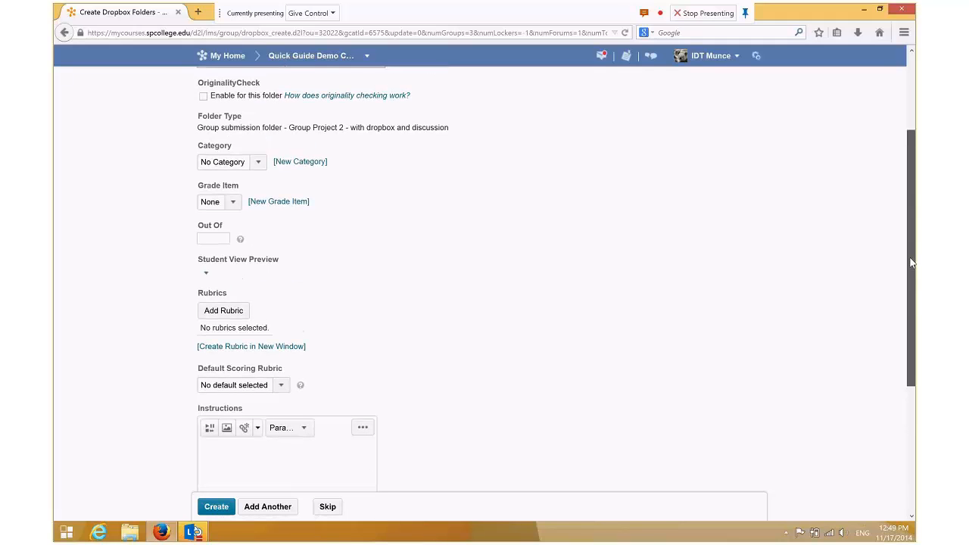
pyautogui.moveTo(912, 262); pyautogui.dragTo(911, 197)
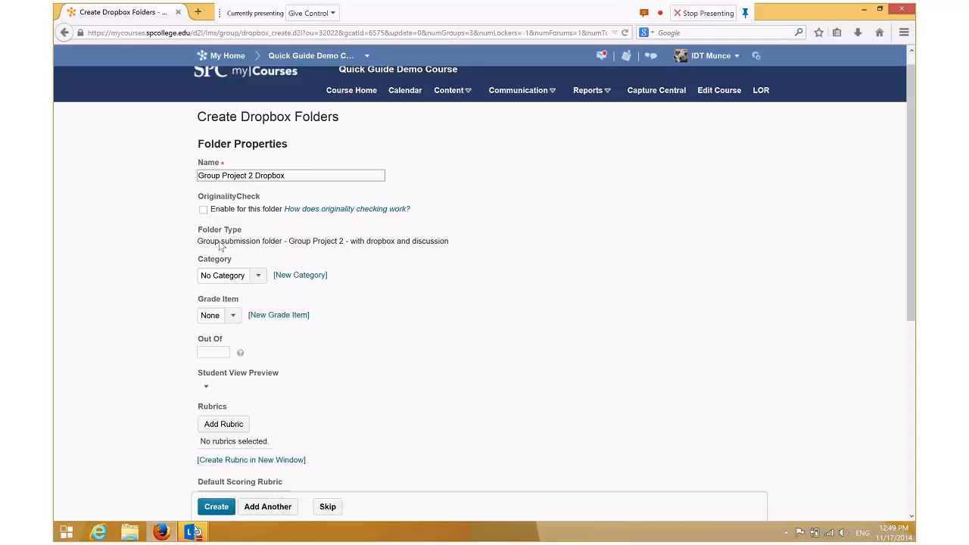
pyautogui.moveTo(912, 155); pyautogui.dragTo(916, 228)
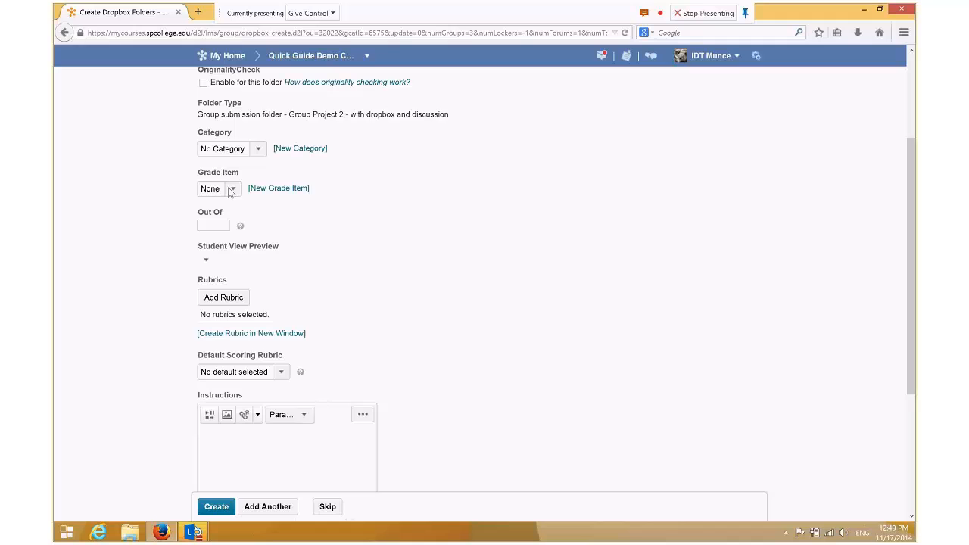
pyautogui.click(253, 189)
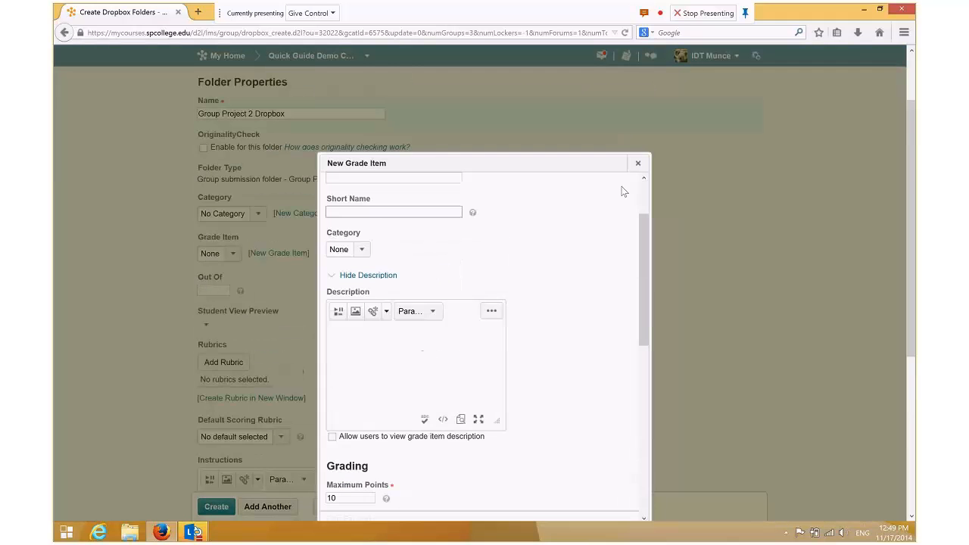
pyautogui.moveTo(640, 220); pyautogui.dragTo(638, 181)
pyautogui.click(351, 253)
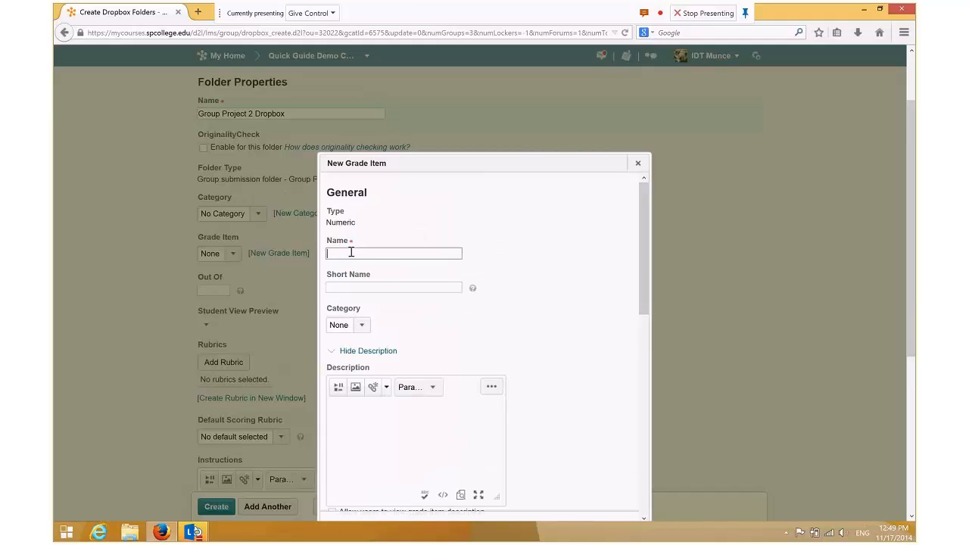
pyautogui.write('Group Project 2')
pyautogui.moveTo(647, 248); pyautogui.dragTo(640, 356)
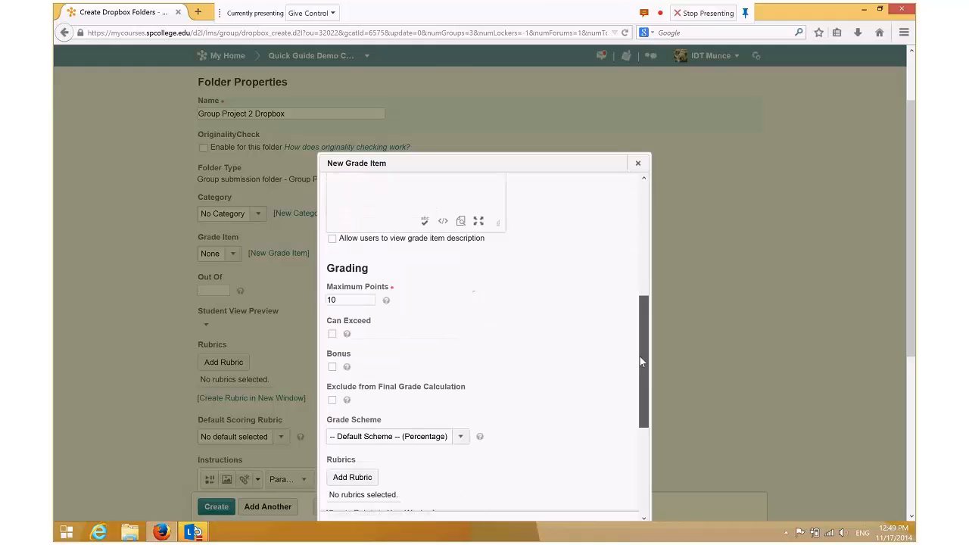
pyautogui.moveTo(648, 299); pyautogui.dragTo(669, 413)
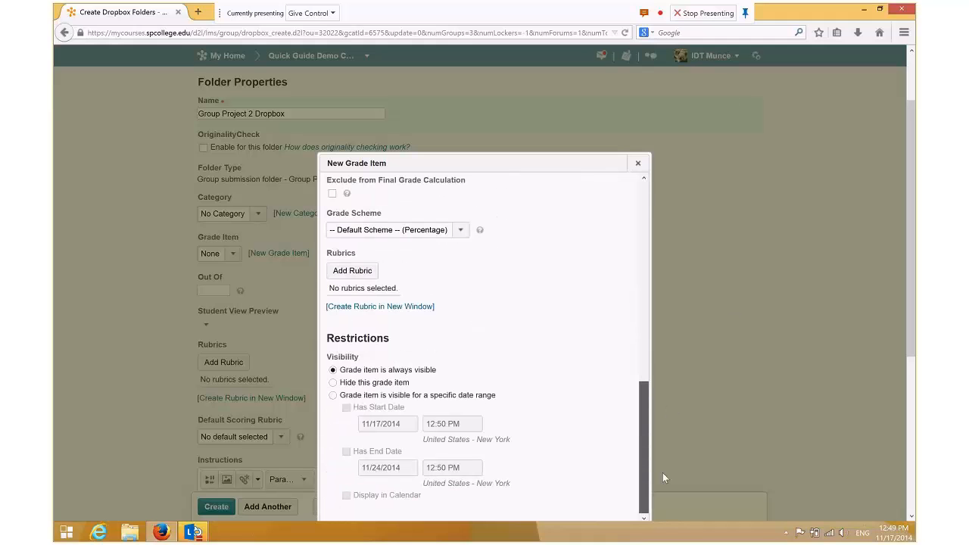
pyautogui.scroll(-1, 914, 361)
pyautogui.moveTo(914, 362); pyautogui.dragTo(914, 401)
pyautogui.click(344, 441)
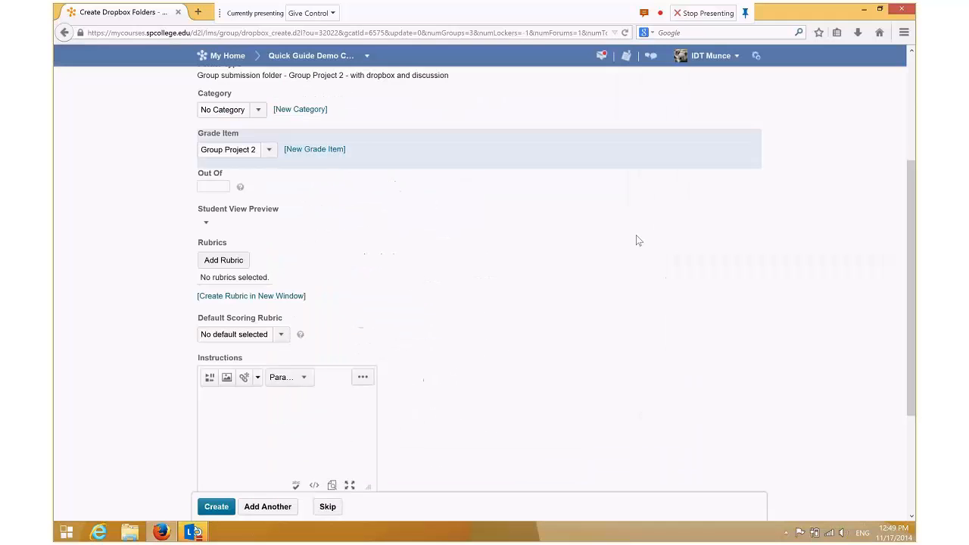
pyautogui.click(214, 187)
pyautogui.write('10')
# Step: Enter the dropbox folder instructions "Submit your group 2 project. Only the group leader should submit."
pyautogui.moveTo(913, 195); pyautogui.dragTo(914, 223)
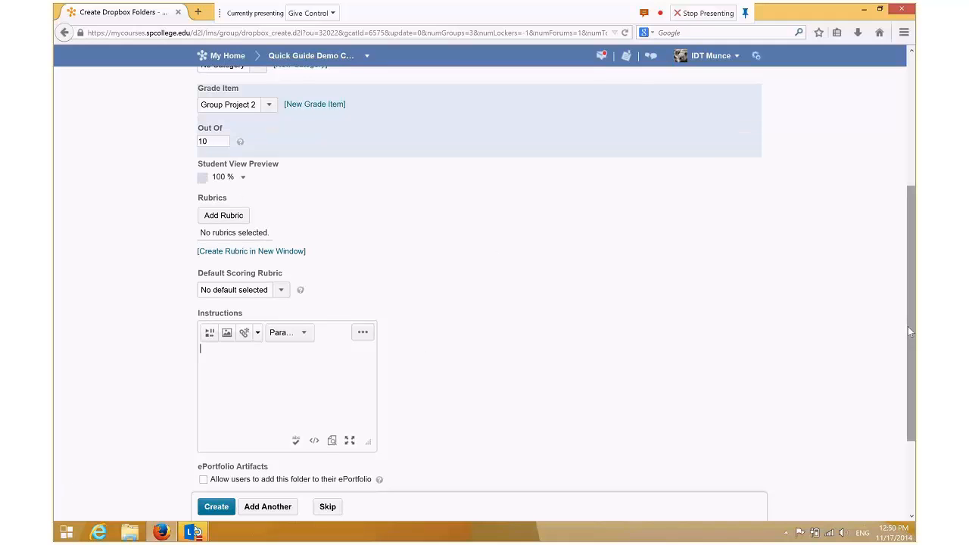
pyautogui.write('SUbmit')
pyautogui.press('BackSpace')
pyautogui.press('BackSpace')
pyautogui.press('BackSpace')
pyautogui.press('BackSpace')
pyautogui.press('BackSpace')
pyautogui.write('ubmit ')
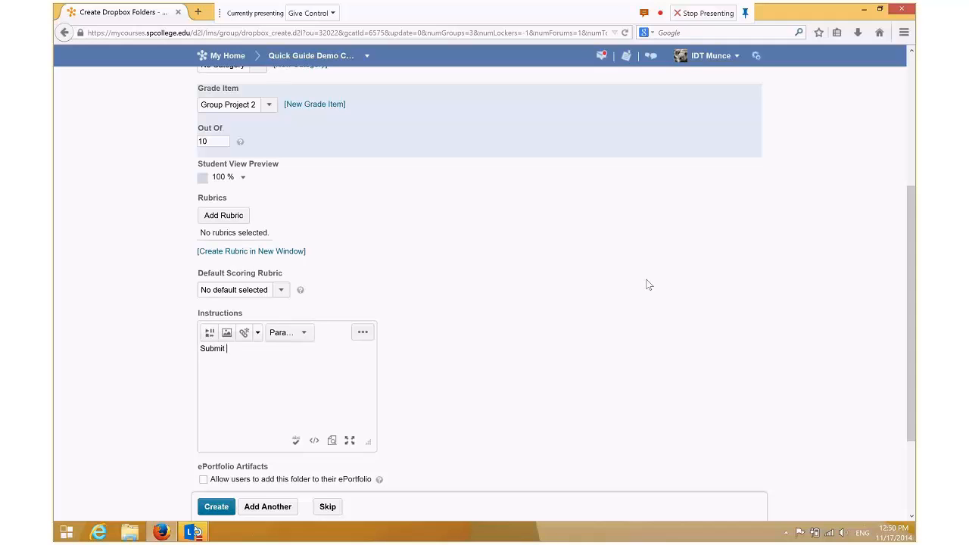
pyautogui.write('your group 2 project.')
pyautogui.write('Only the go')
pyautogui.press('BackSpace')
pyautogui.write('roup')
pyautogui.write('lead')
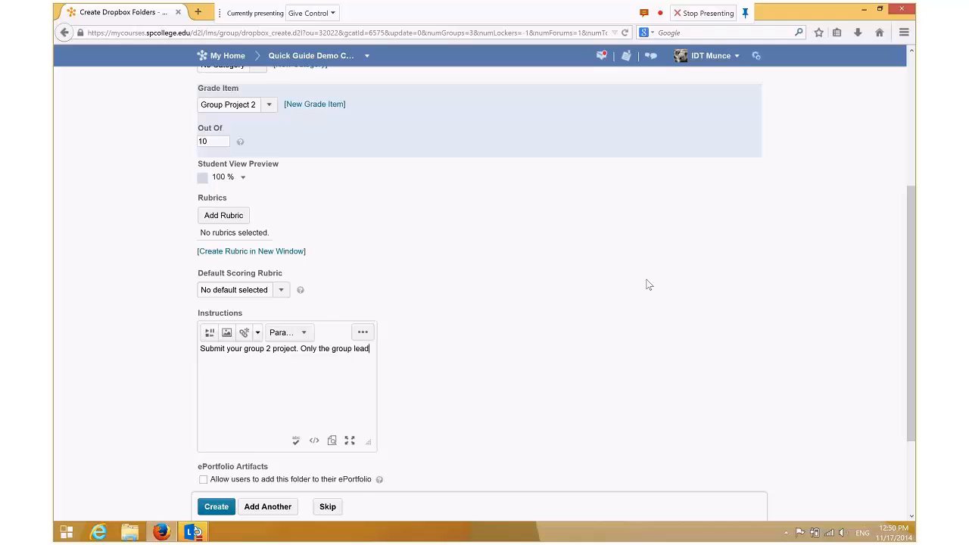
pyautogui.write('er should submit.')
# Step: Limit the folder to one file per submission, create it, and finish the category's workspace setup
pyautogui.scroll(2, 914, 315)
pyautogui.scroll(-4, 721, 314)
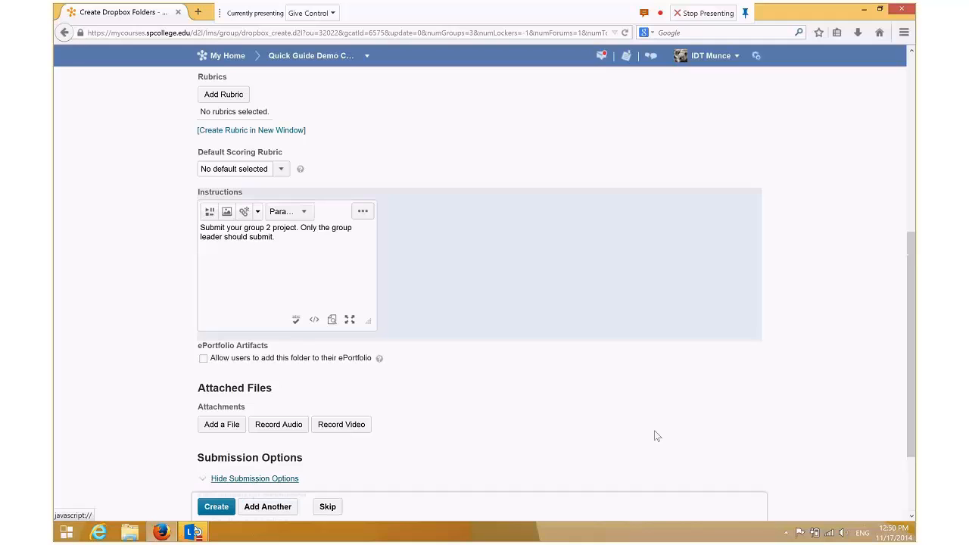
pyautogui.scroll(1, 681, 361)
pyautogui.scroll(3, 697, 357)
pyautogui.scroll(-6, 694, 354)
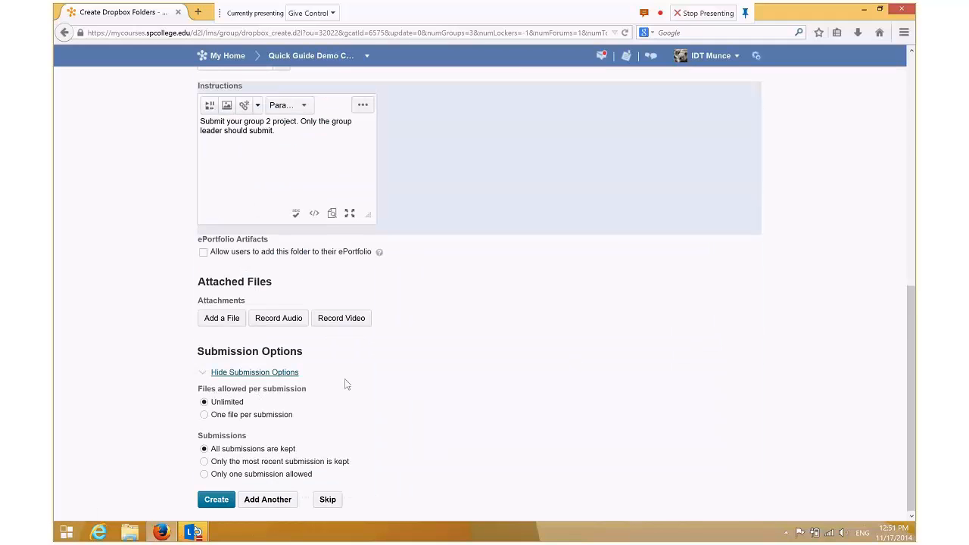
pyautogui.click(205, 415)
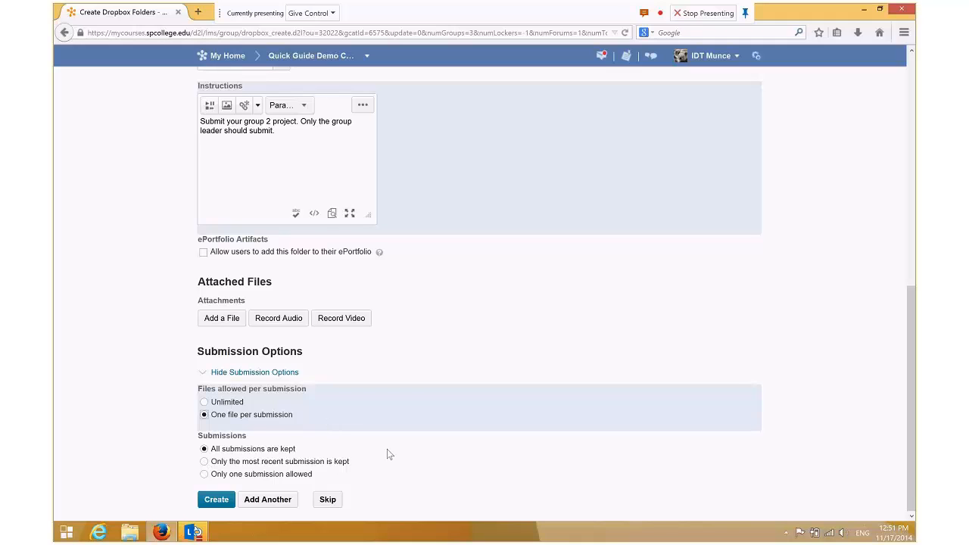
pyautogui.click(216, 500)
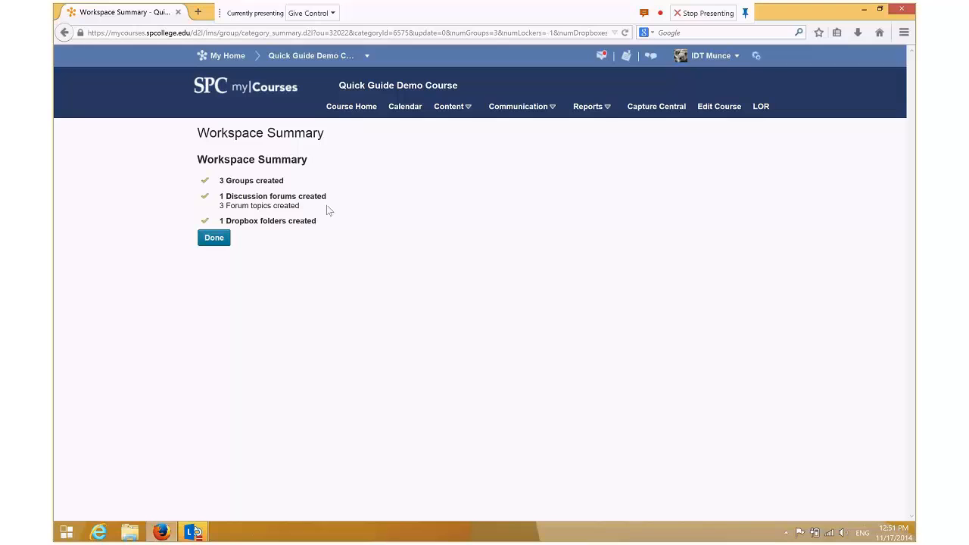
pyautogui.click(214, 238)
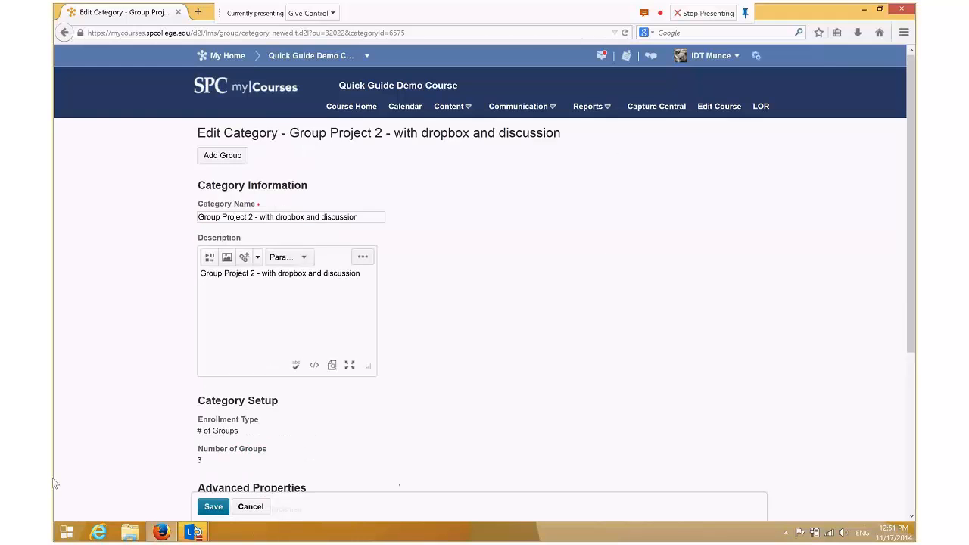
# Step: Go to the course's group management page and show the "Group Project 2 - with dropbox and discussion" category
pyautogui.moveTo(910, 250); pyautogui.dragTo(911, 288)
pyautogui.click(550, 109)
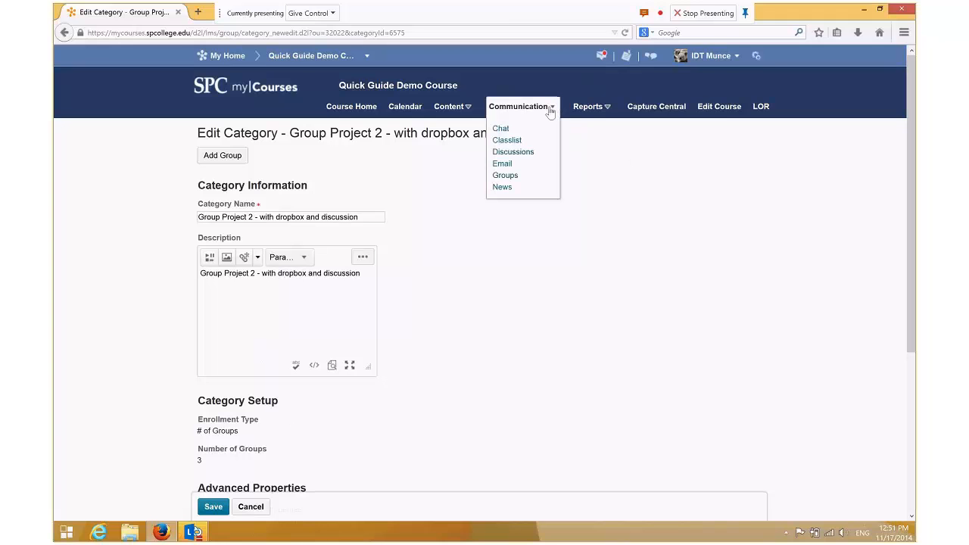
pyautogui.click(505, 176)
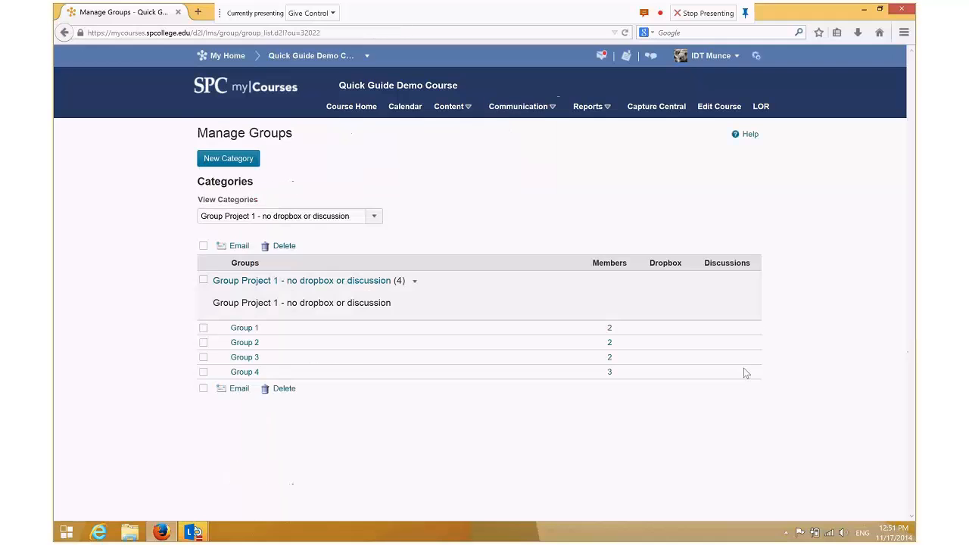
pyautogui.click(374, 218)
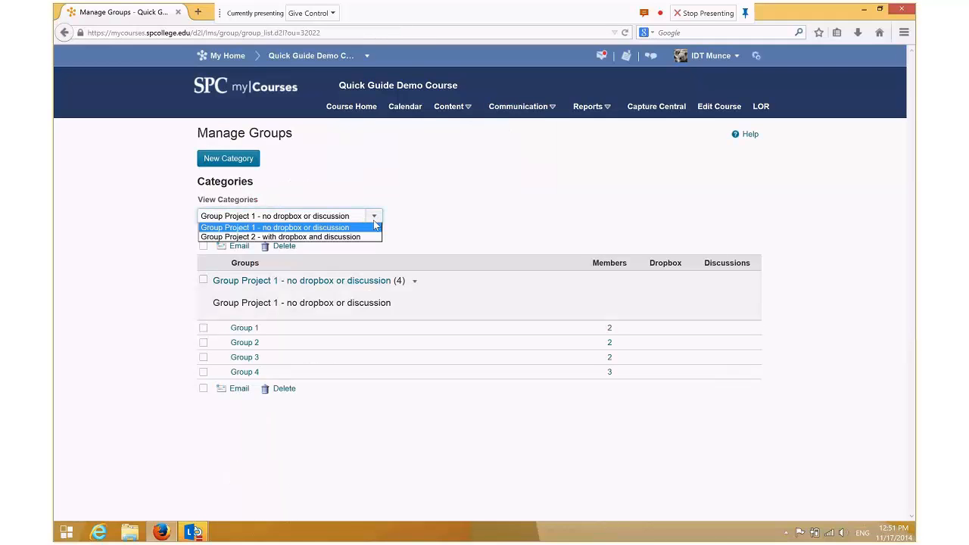
pyautogui.click(340, 242)
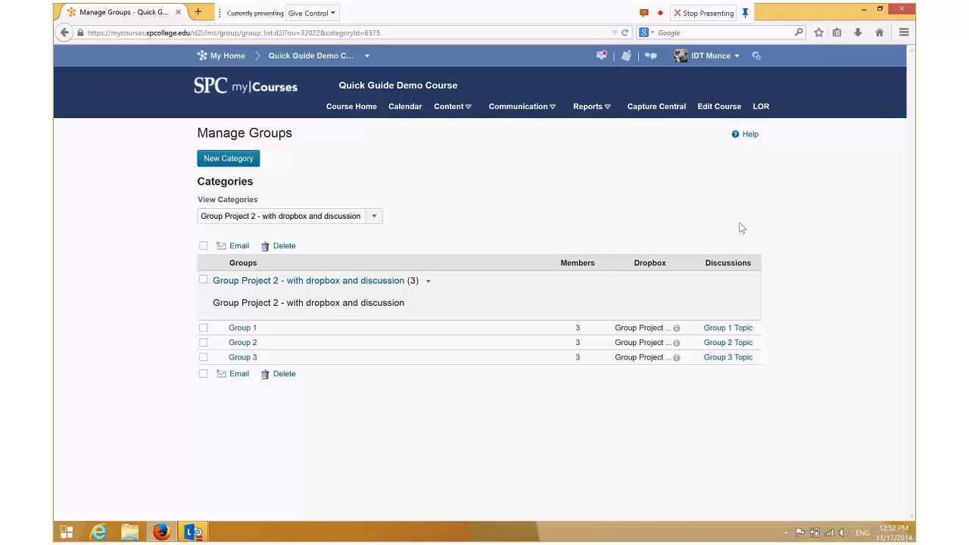
# Step: Review the user enrollments for the three Group Project 2 groups and leave without saving
pyautogui.click(428, 281)
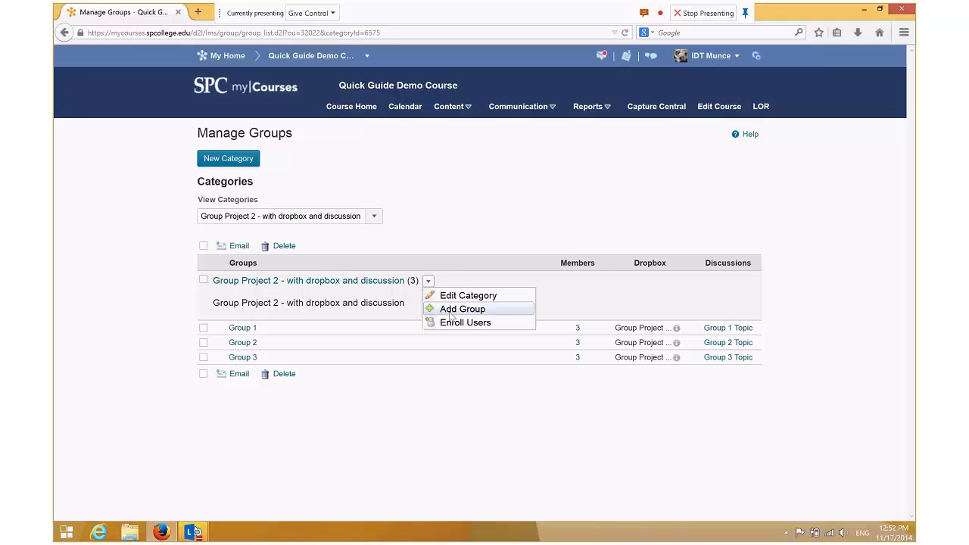
pyautogui.click(737, 344)
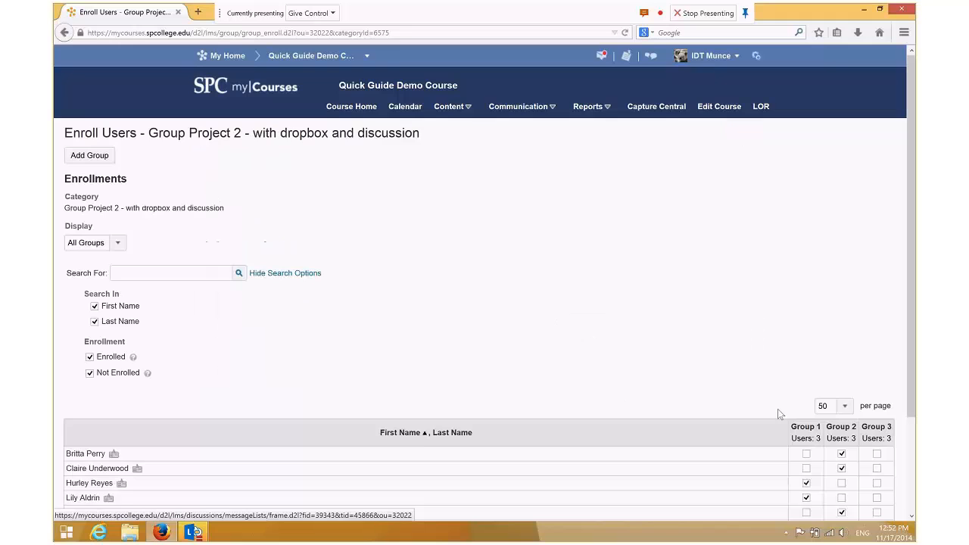
pyautogui.scroll(-3, 911, 315)
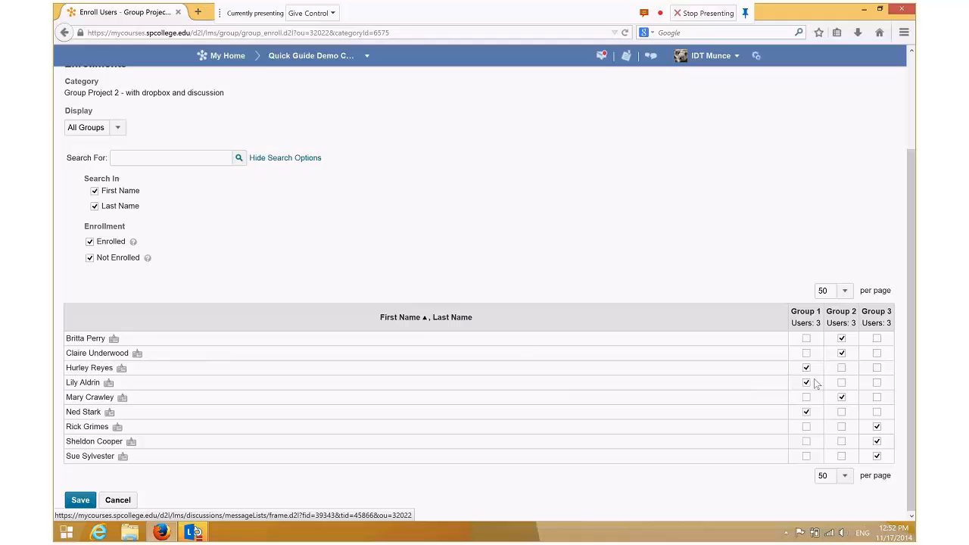
pyautogui.scroll(1, 545, 169)
pyautogui.scroll(-1, 539, 207)
pyautogui.click(118, 500)
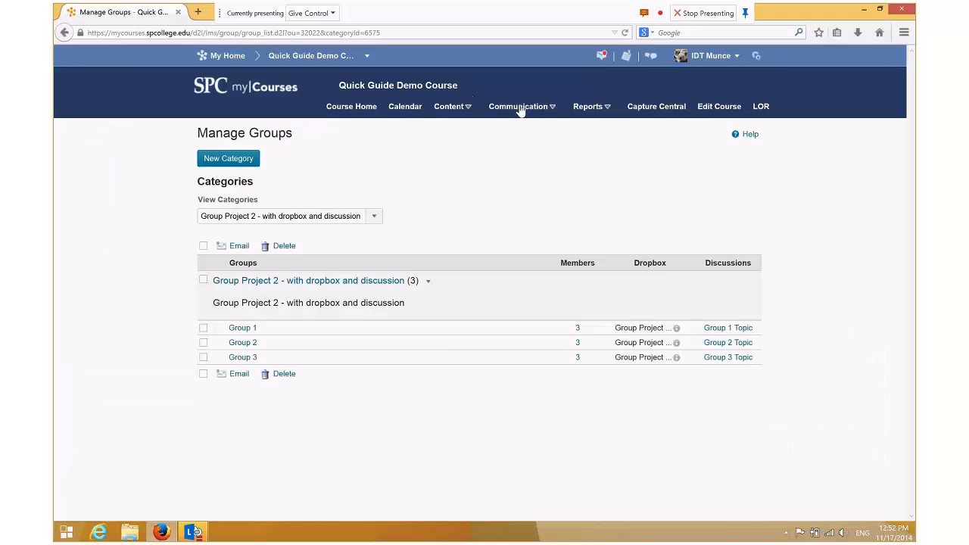
# Step: Go to the course discussions and review the restricted group topics in the Group Discussions forum
pyautogui.click(463, 109)
pyautogui.click(458, 140)
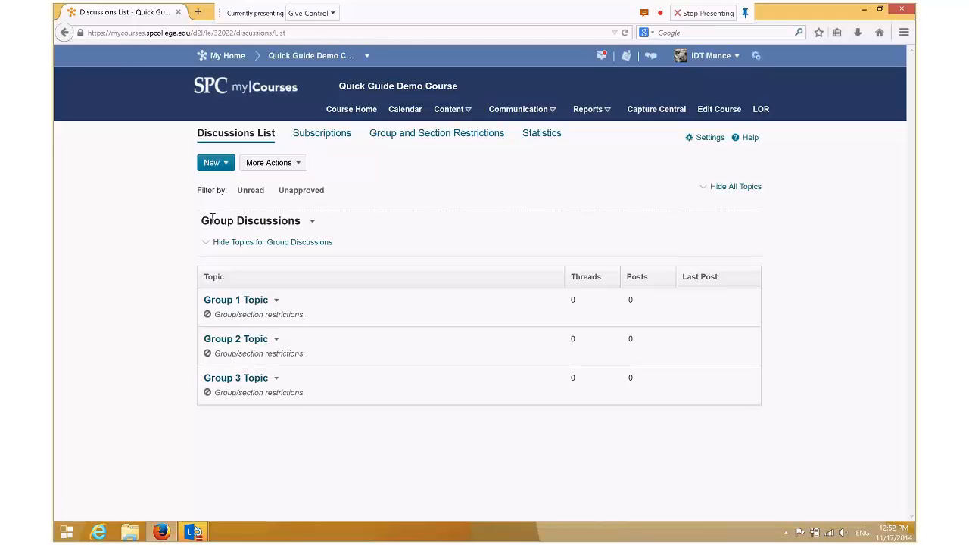
pyautogui.moveTo(218, 391)
# Step: Go to the course's dropbox folders and check that Group Project 2 Dropbox is marked as a group folder
pyautogui.click(470, 111)
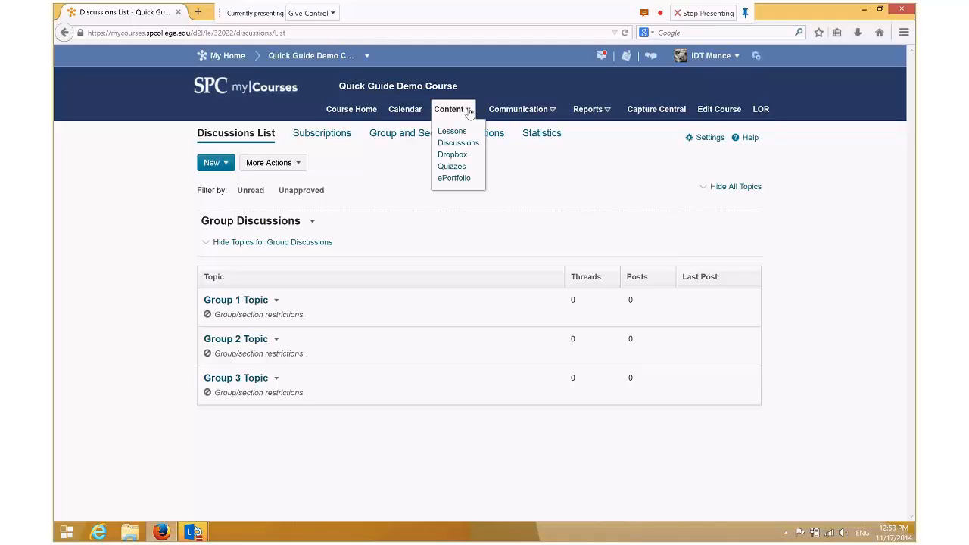
pyautogui.click(452, 155)
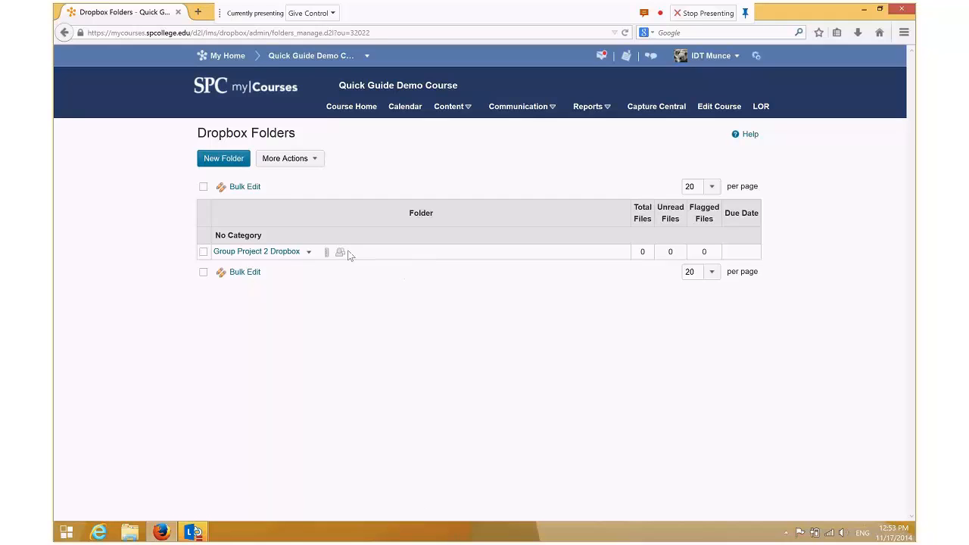
pyautogui.moveTo(340, 255)
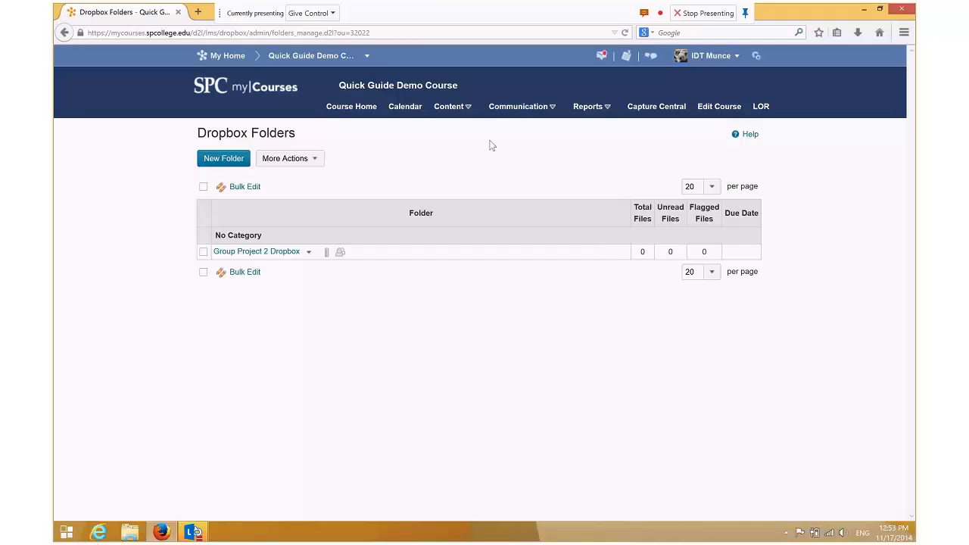
pyautogui.click(468, 111)
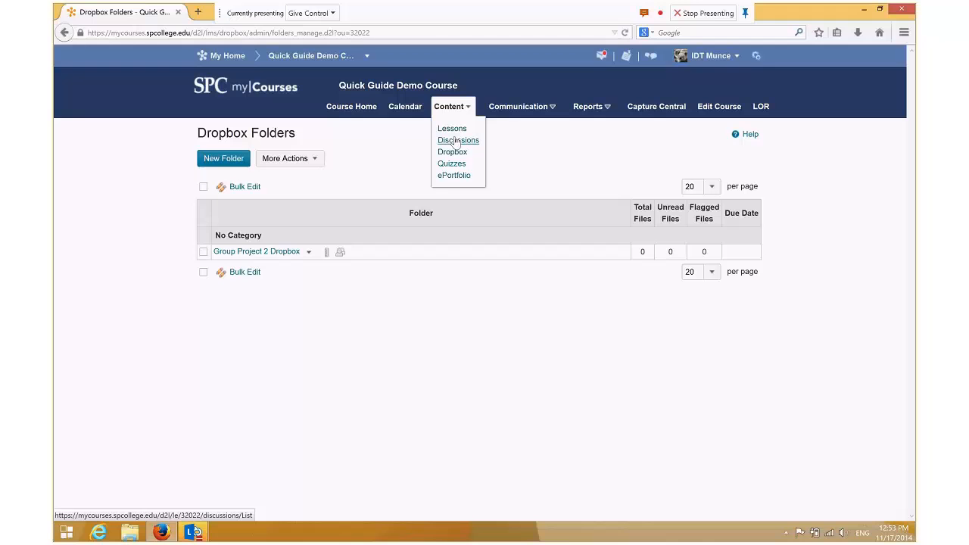
pyautogui.click(527, 151)
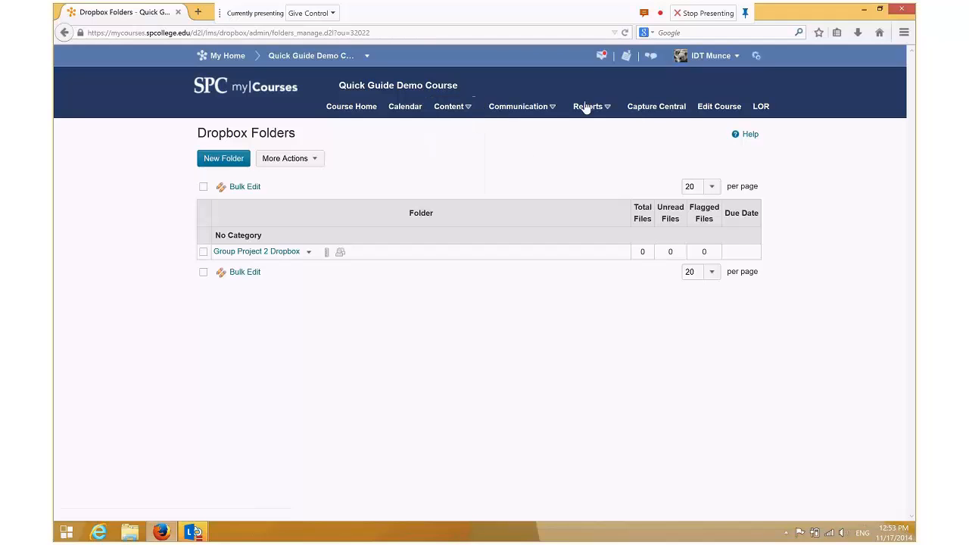
pyautogui.click(552, 108)
pyautogui.click(604, 157)
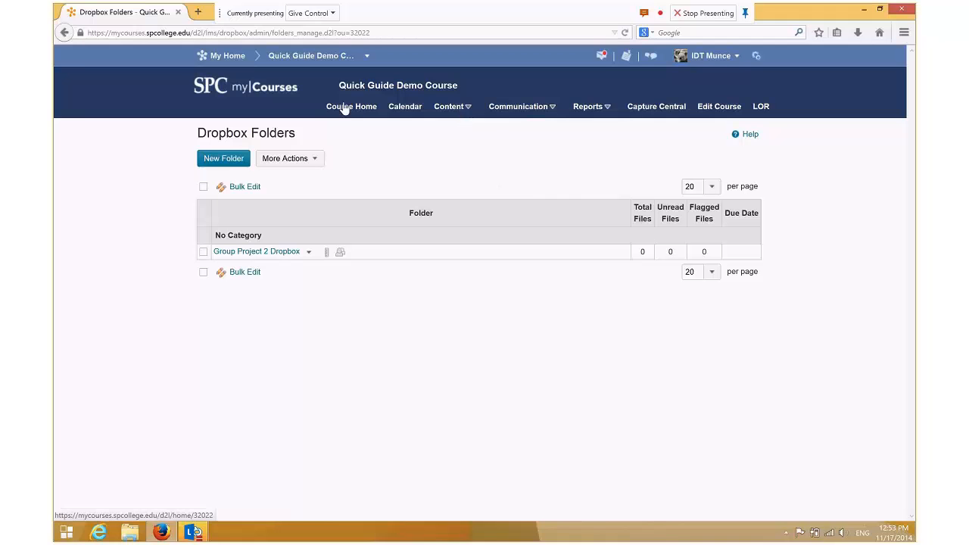
# Step: Open the Lessons area of the course to view its content overview
pyautogui.click(468, 110)
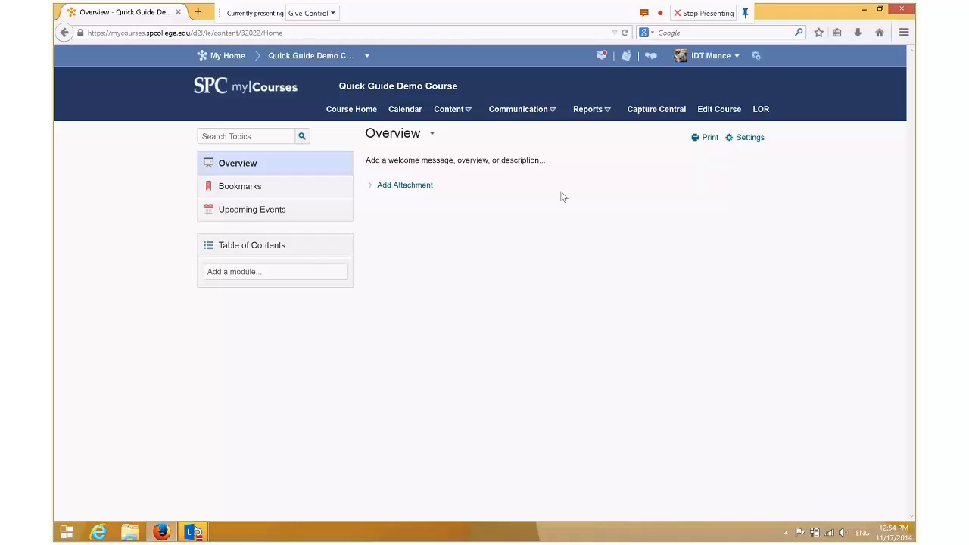
pyautogui.click(464, 111)
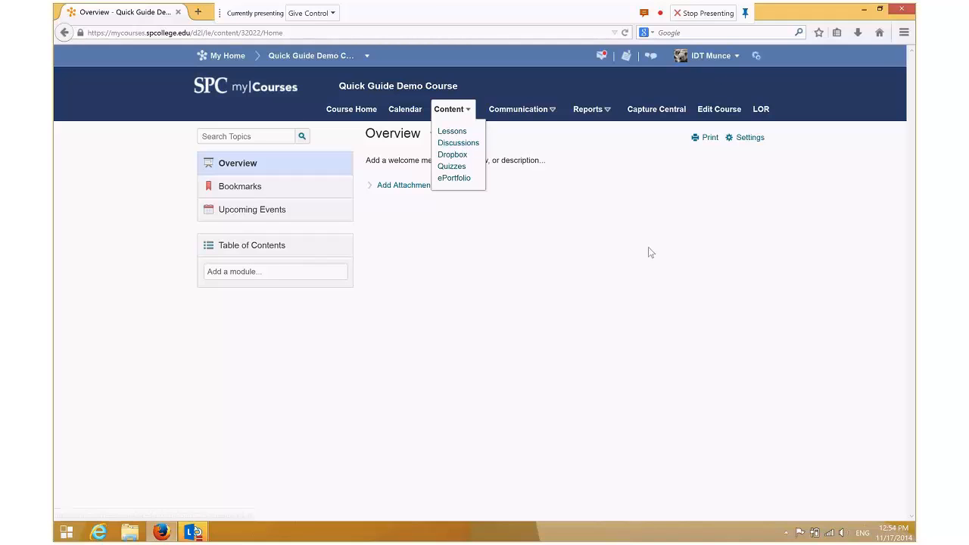
pyautogui.click(655, 268)
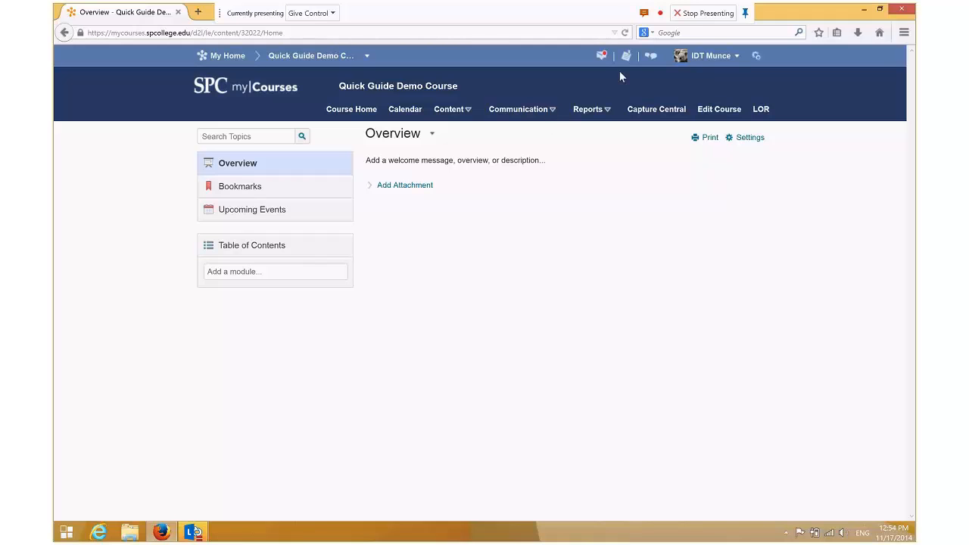
# Step: Review the course's groups, dropbox and discussion entries in the student view, and return to the instructor role
pyautogui.click(737, 58)
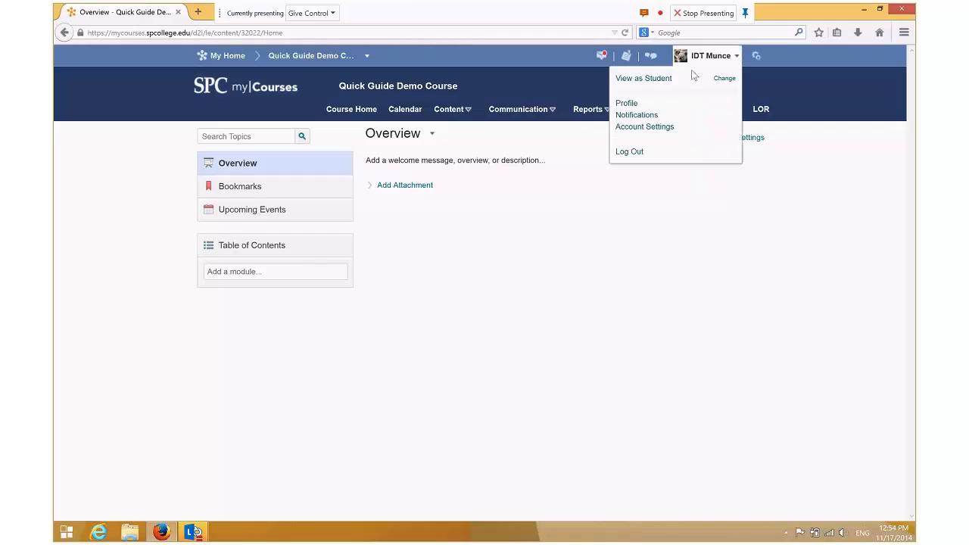
pyautogui.click(644, 78)
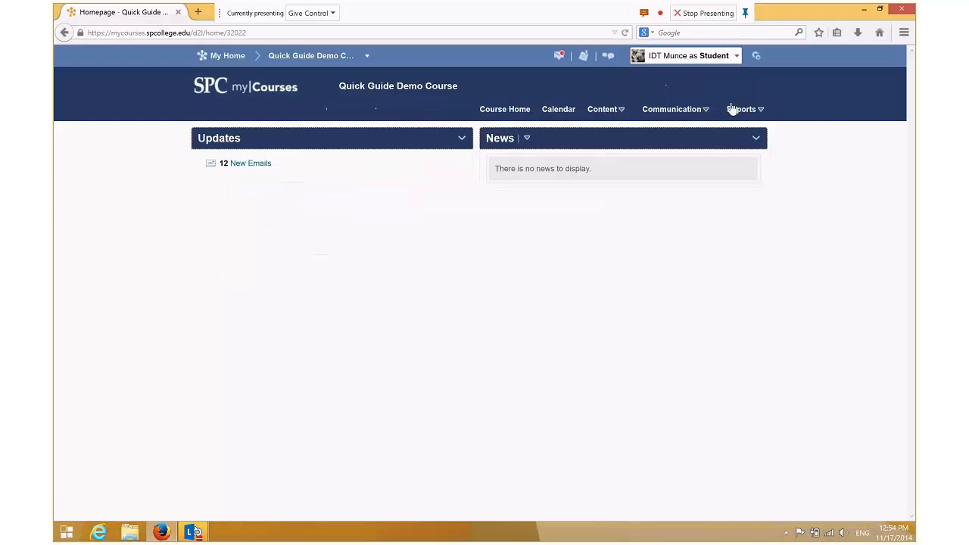
pyautogui.click(604, 111)
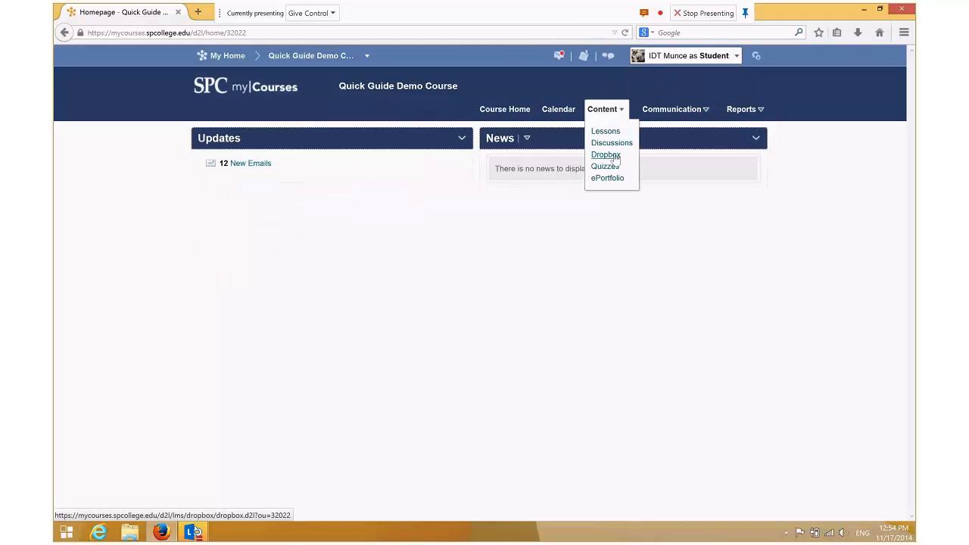
pyautogui.click(708, 112)
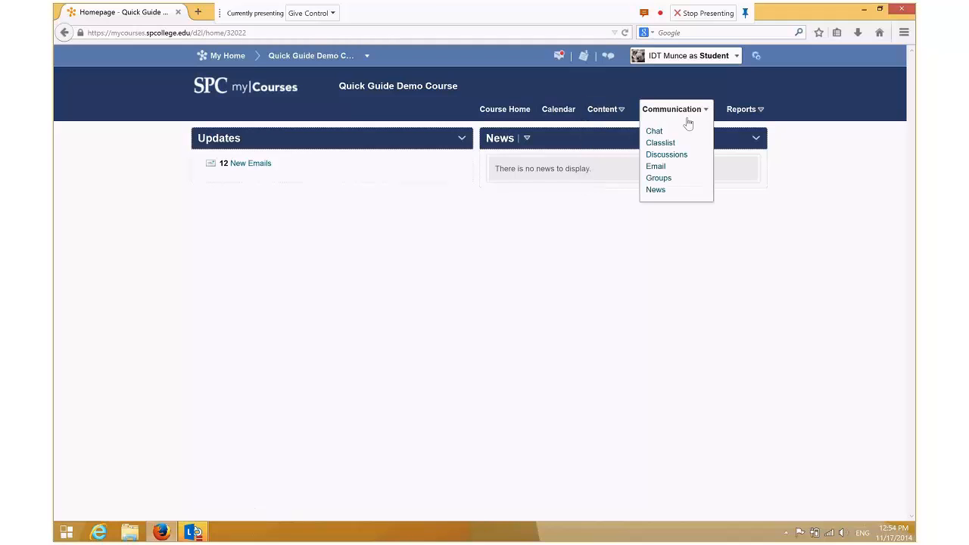
pyautogui.click(656, 179)
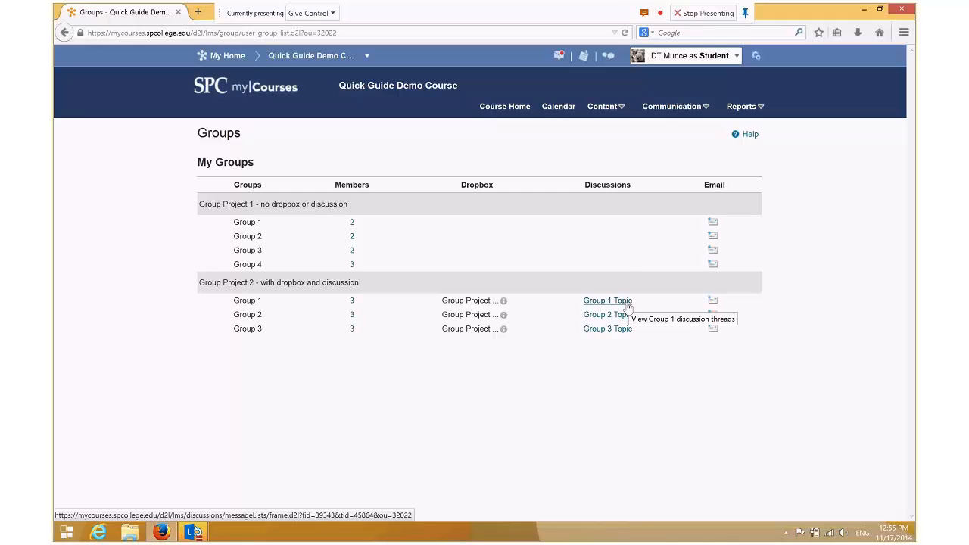
pyautogui.click(737, 56)
pyautogui.click(732, 79)
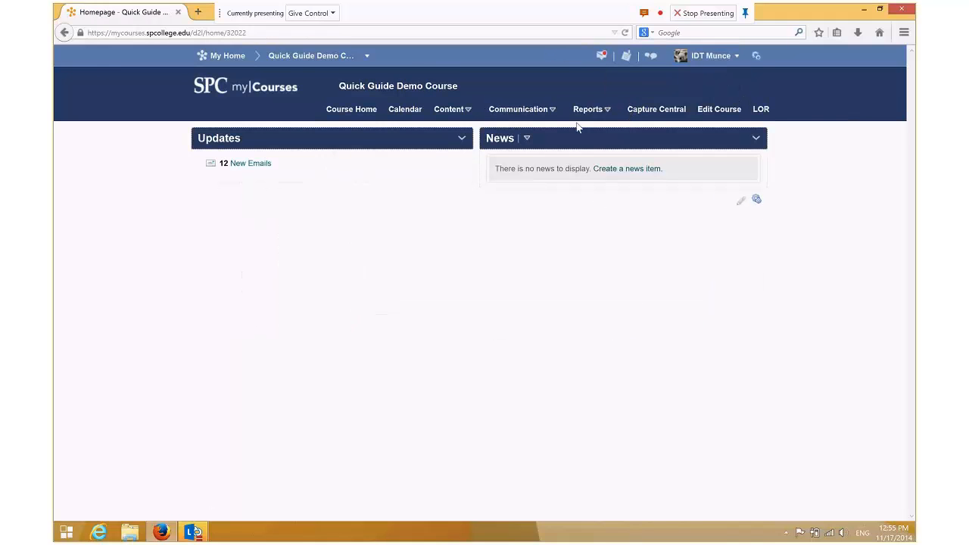
# Step: Open the course classlist and impersonate the first student listed, confirming the session switch
pyautogui.click(554, 111)
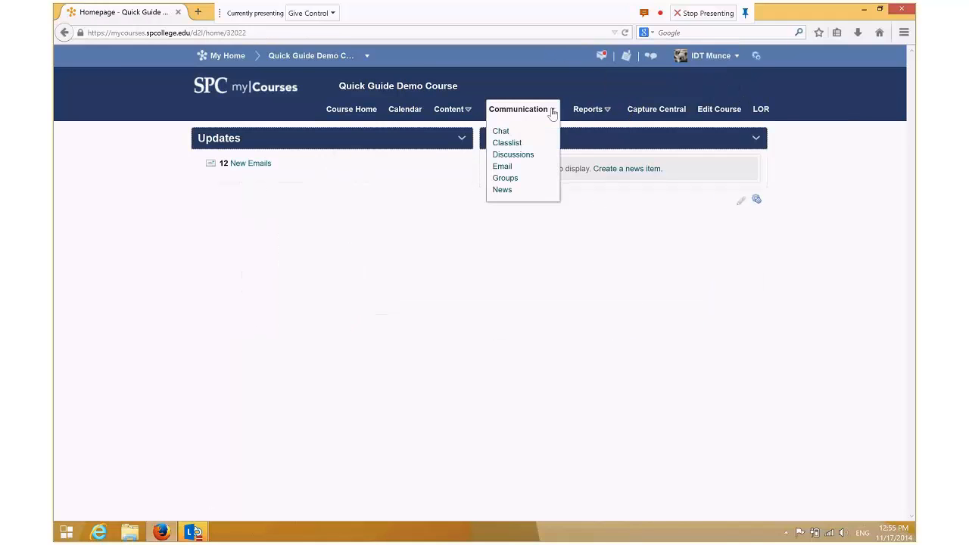
pyautogui.click(510, 145)
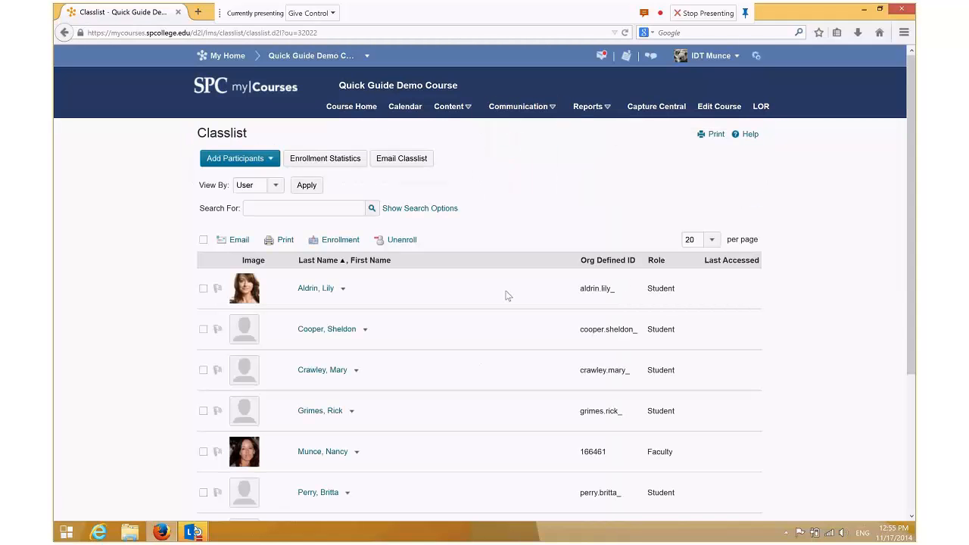
pyautogui.click(343, 289)
pyautogui.click(377, 315)
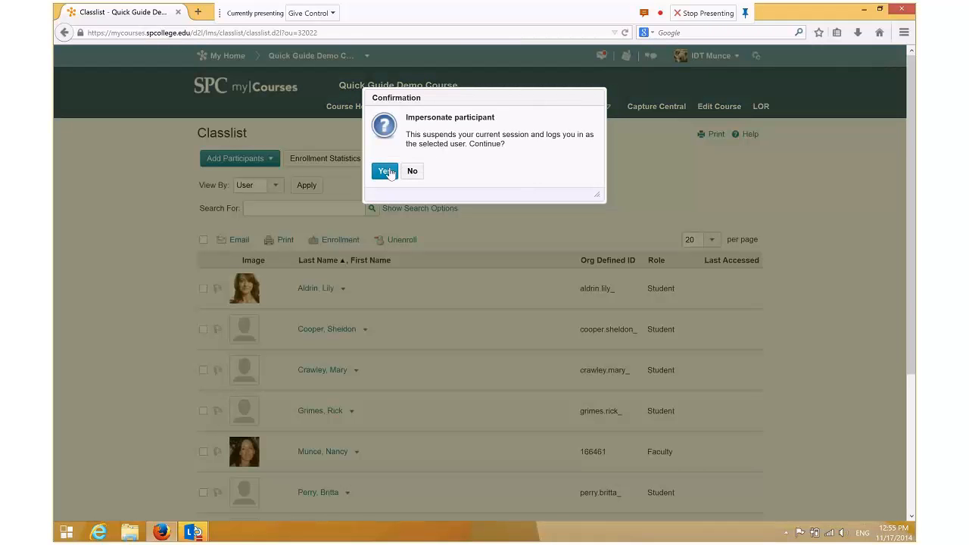
pyautogui.click(387, 172)
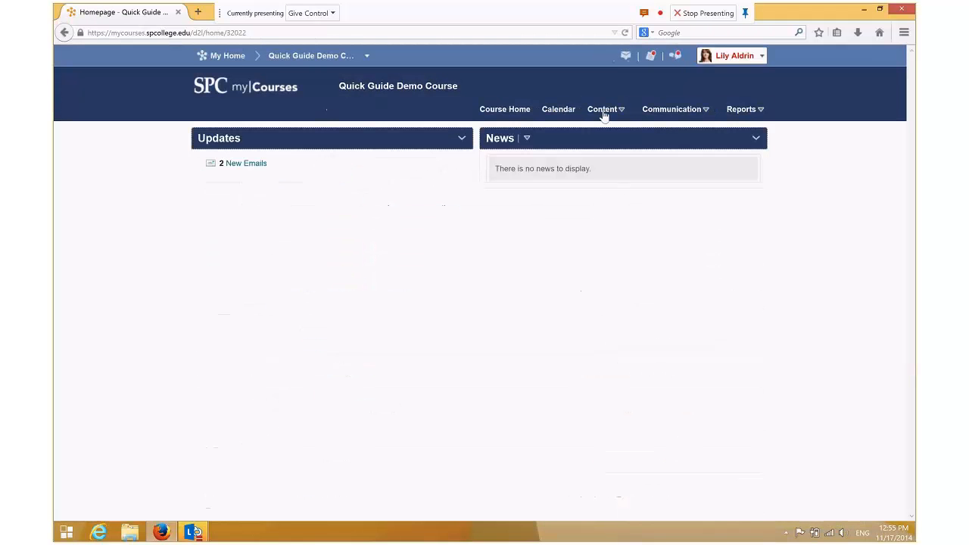
# Step: Go to the impersonated student's groups and view the member lists of Group 2 in Group Project 1 and Group 1 in Group Project 2
pyautogui.click(697, 114)
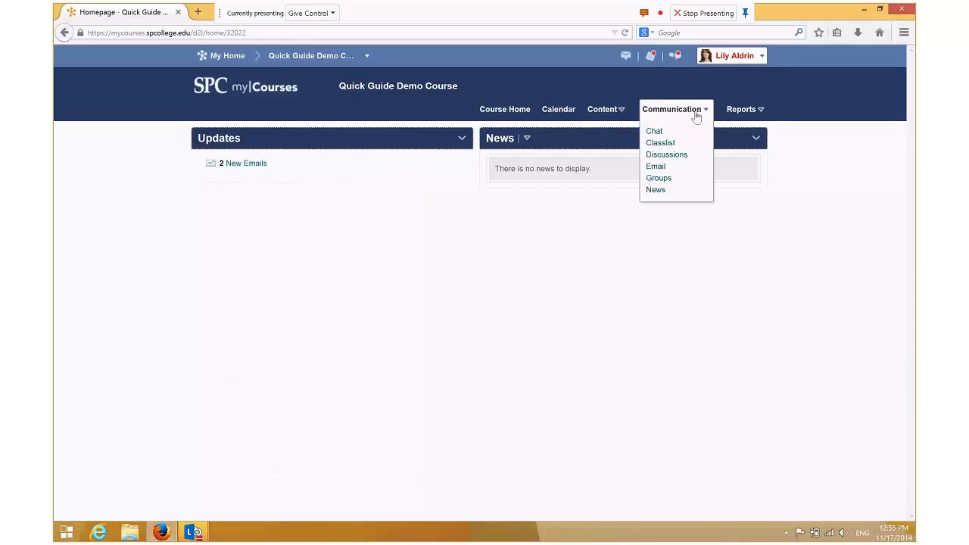
pyautogui.click(651, 181)
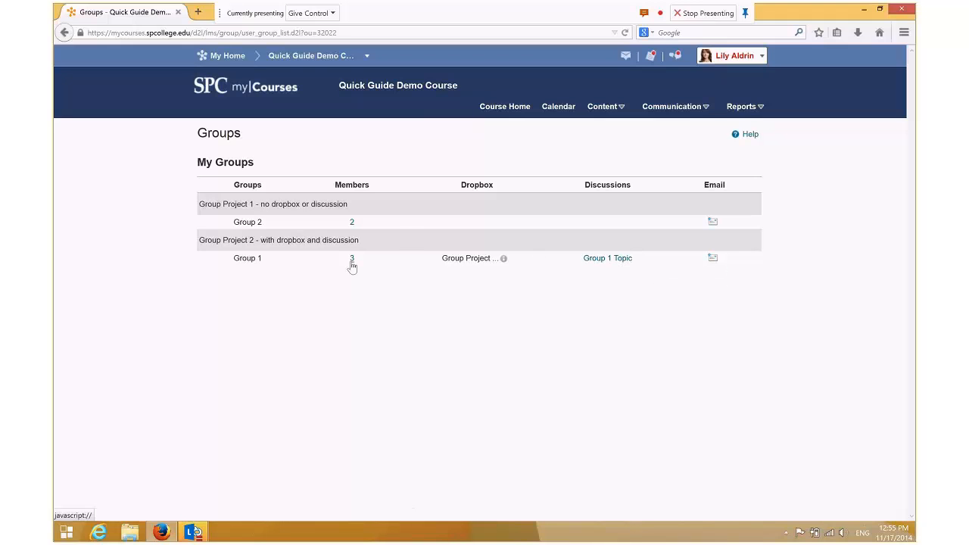
pyautogui.click(351, 223)
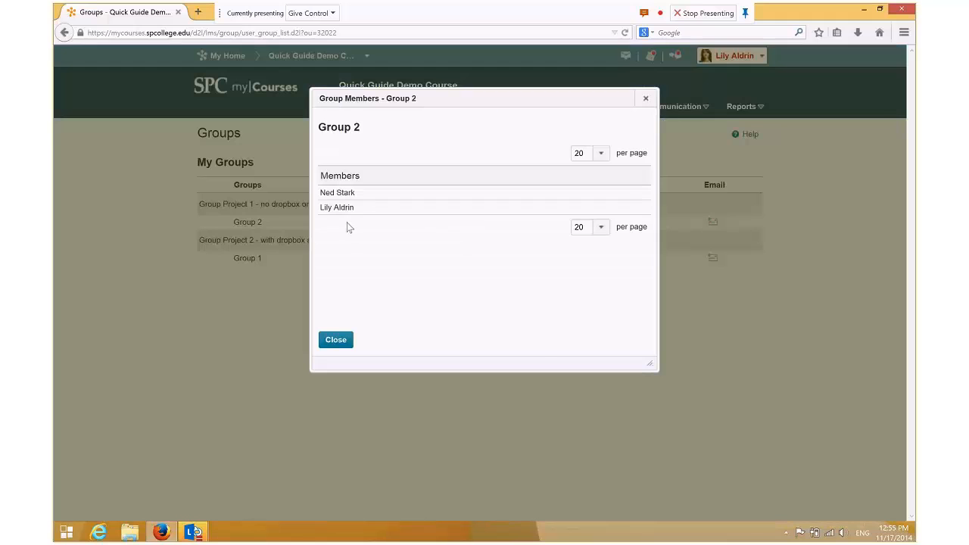
pyautogui.click(645, 99)
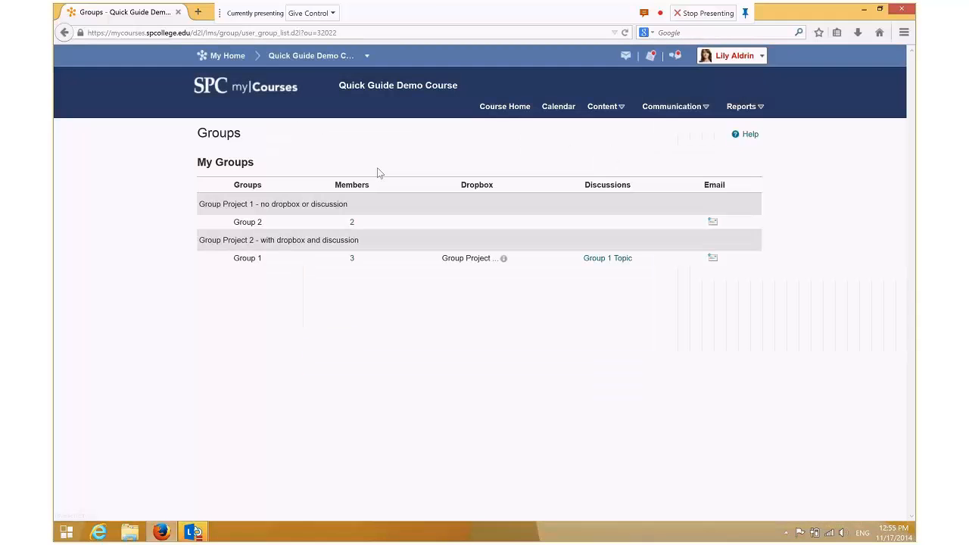
pyautogui.click(352, 258)
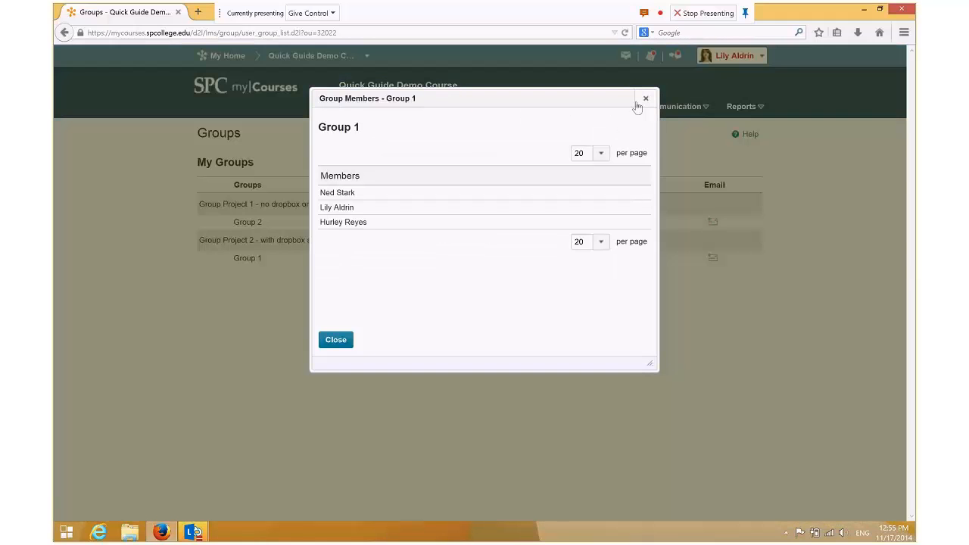
pyautogui.click(645, 99)
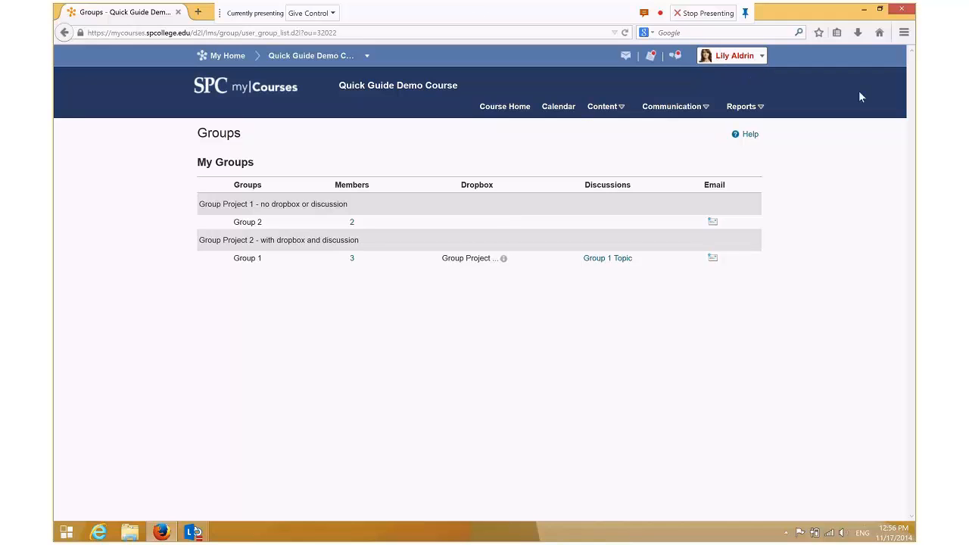
# Step: Check the discussions list and the dropbox folders as the impersonated student
pyautogui.click(622, 110)
pyautogui.click(611, 141)
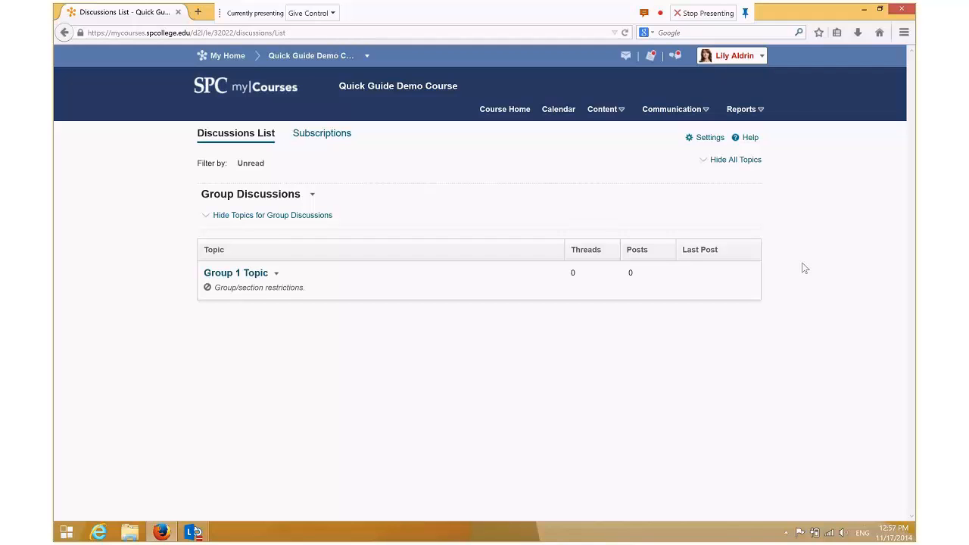
pyautogui.click(621, 112)
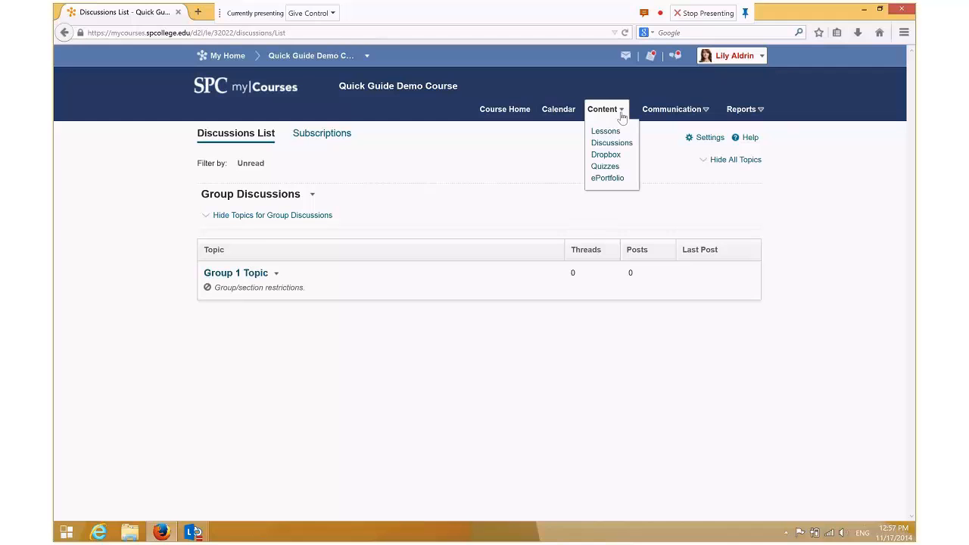
pyautogui.click(605, 155)
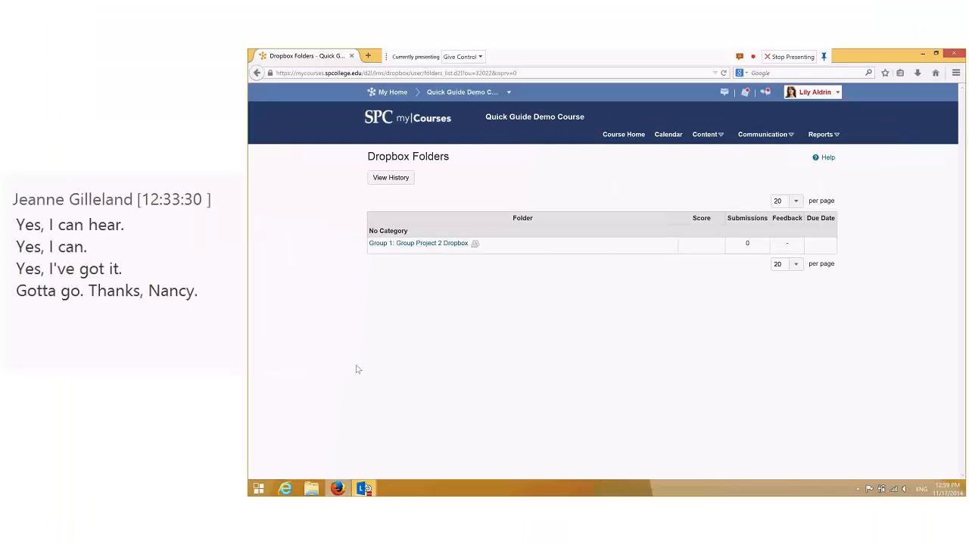
# Step: Return to the impersonated student's Groups page in the course
pyautogui.click(364, 488)
pyautogui.click(720, 140)
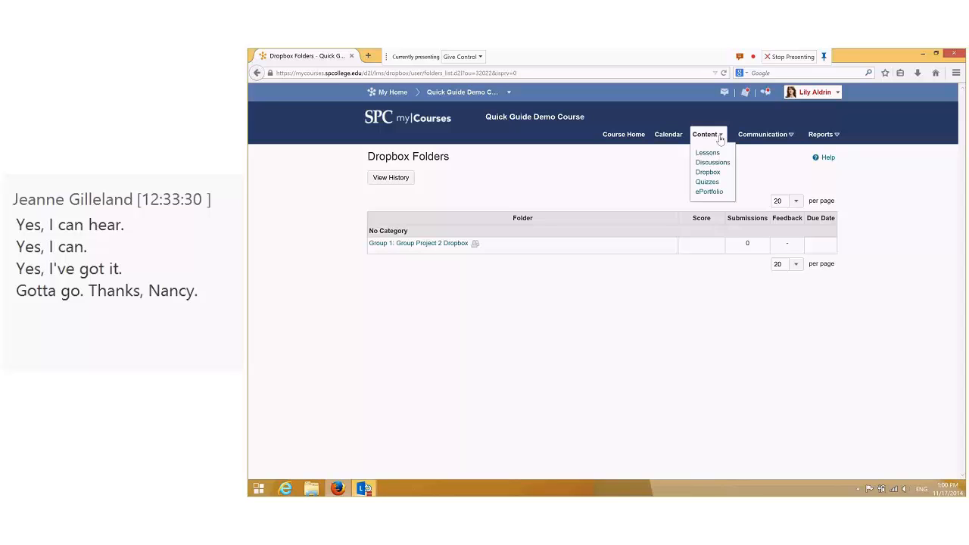
pyautogui.click(764, 135)
pyautogui.click(752, 192)
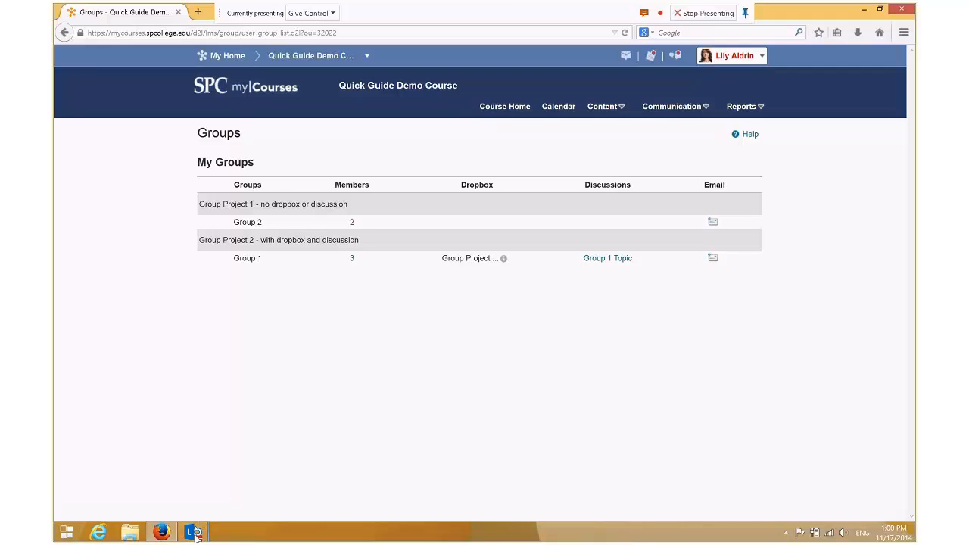
# Step: Switch to the Lync meeting's conversation window
pyautogui.moveTo(195, 534)
pyautogui.click(269, 454)
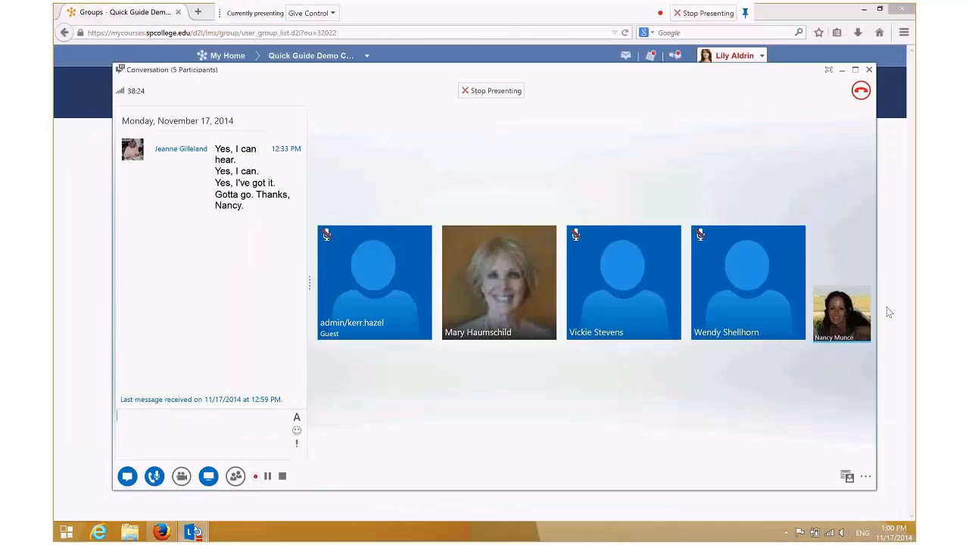